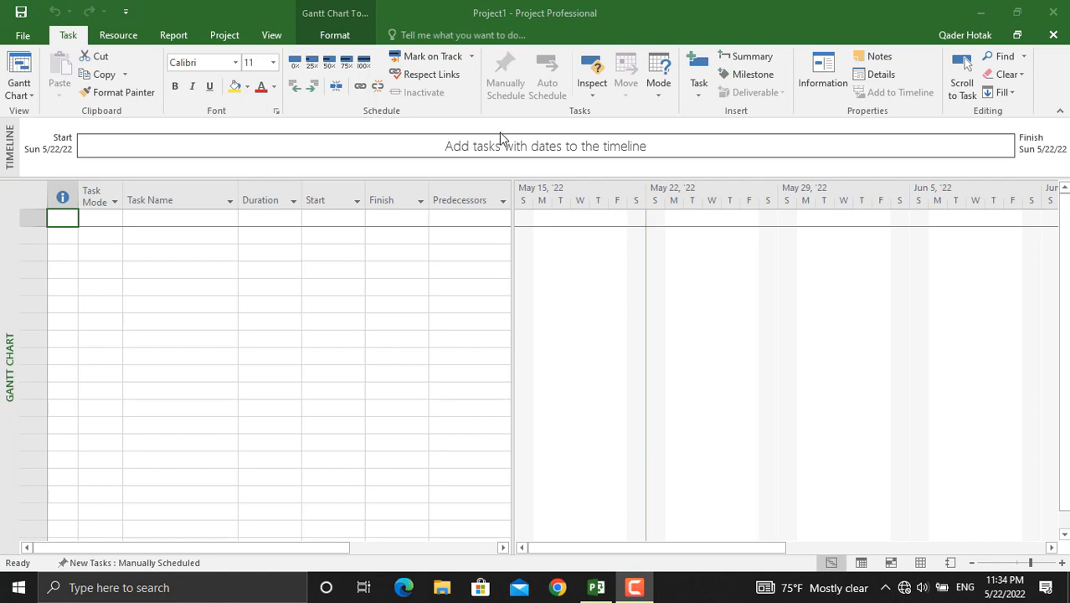
# Set new tasks to be Auto Scheduled and hide the timeline above the Gantt chart
pyautogui.click(134, 566)
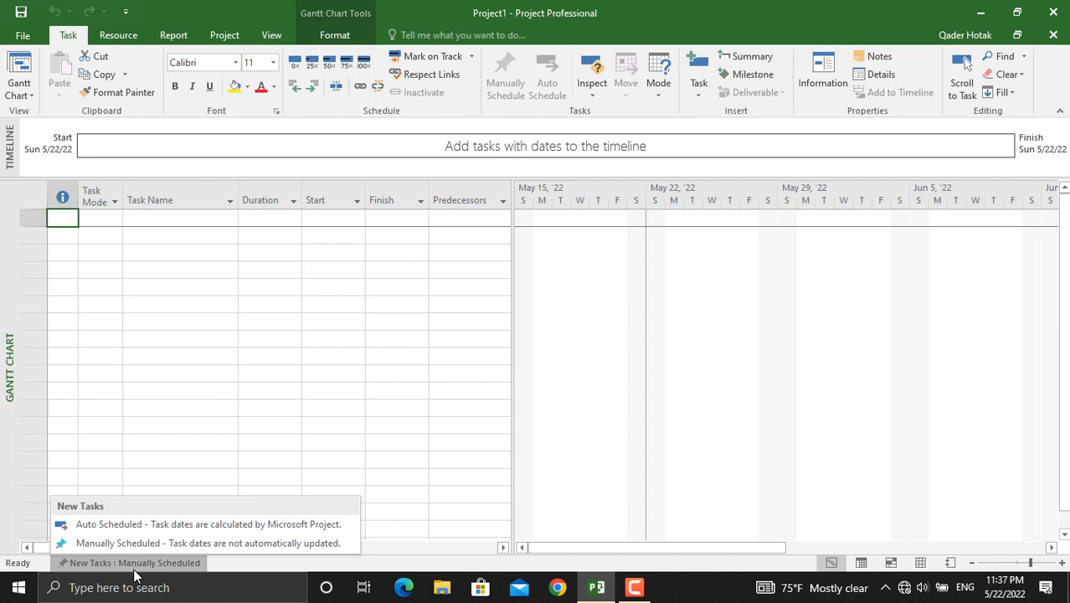
pyautogui.click(159, 533)
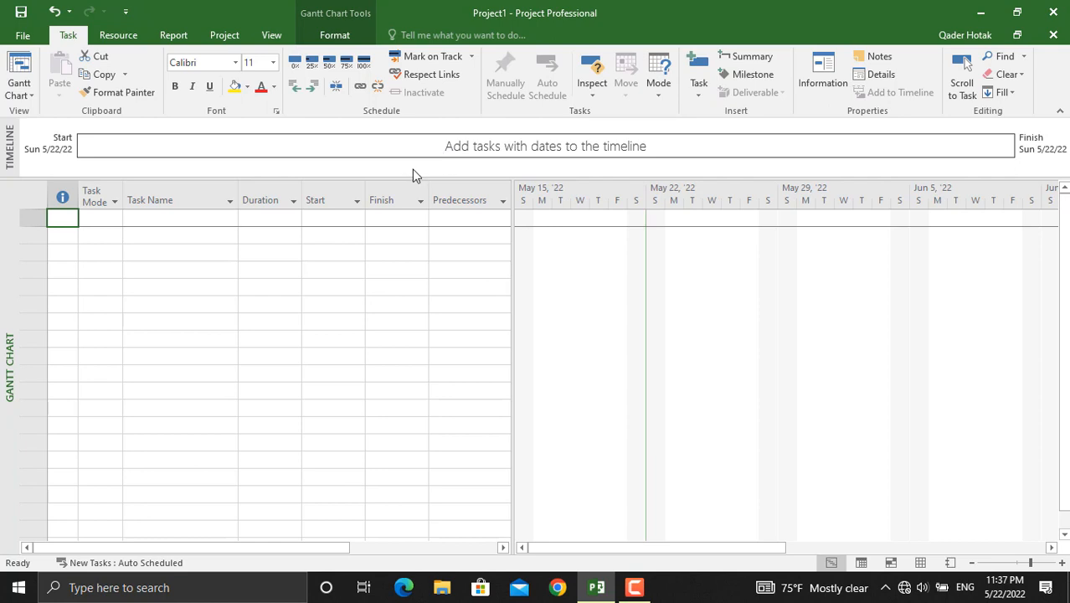
pyautogui.rightClick(597, 316)
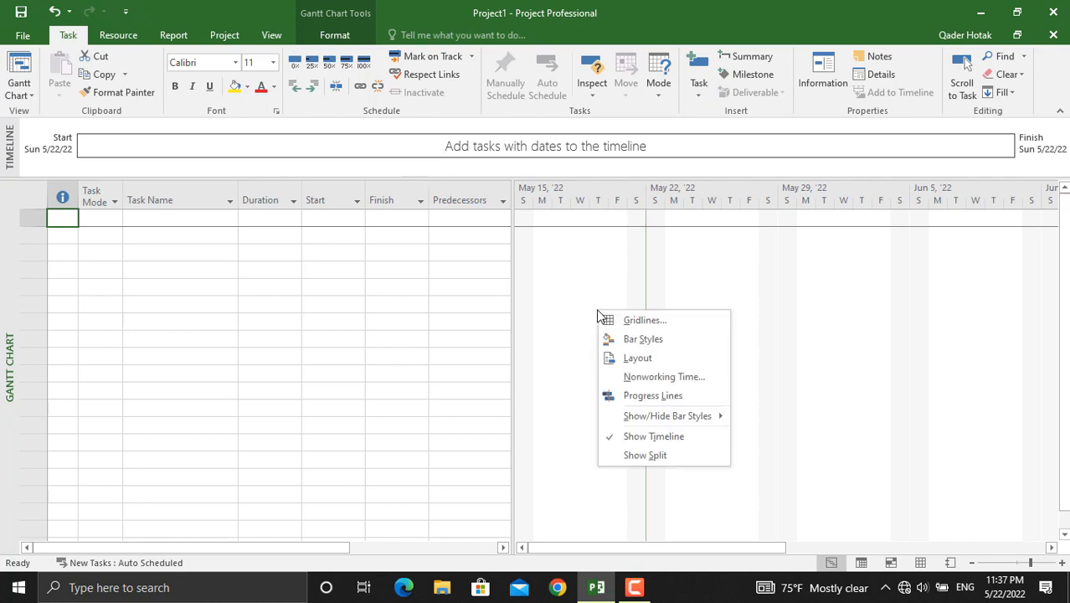
pyautogui.click(643, 436)
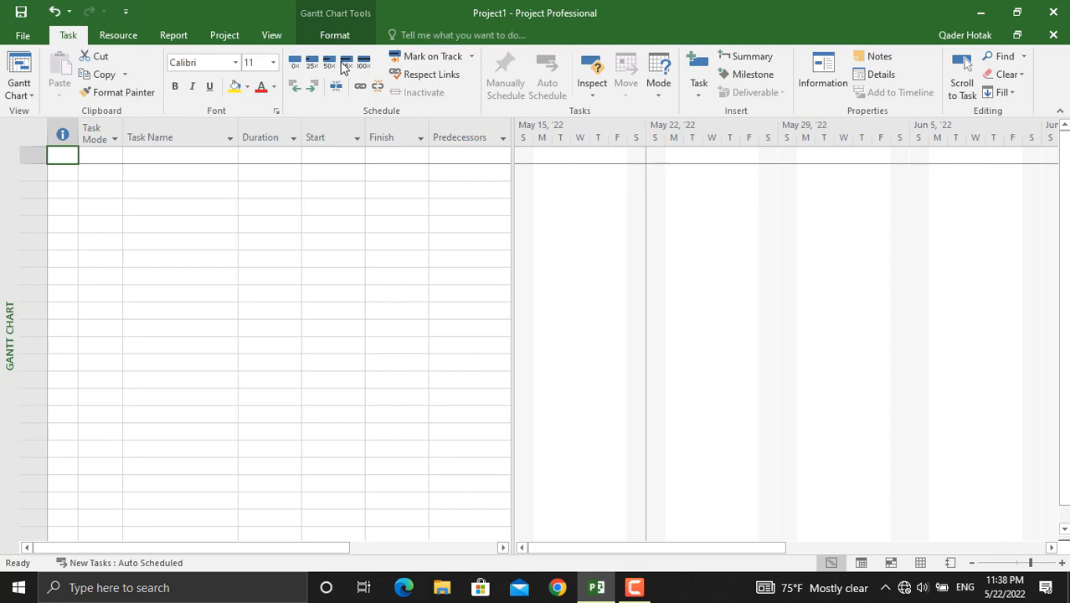
# In the Standard calendar's default work week, give Sunday specific working times with a first shift from 8:00 AM to 12:00 PM
pyautogui.click(225, 35)
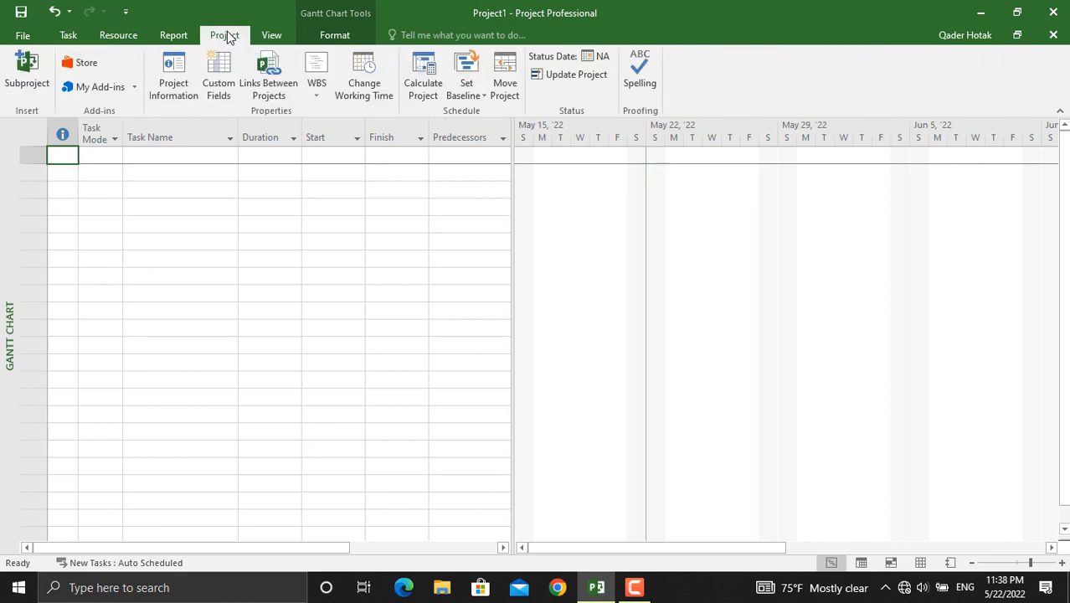
pyautogui.click(363, 90)
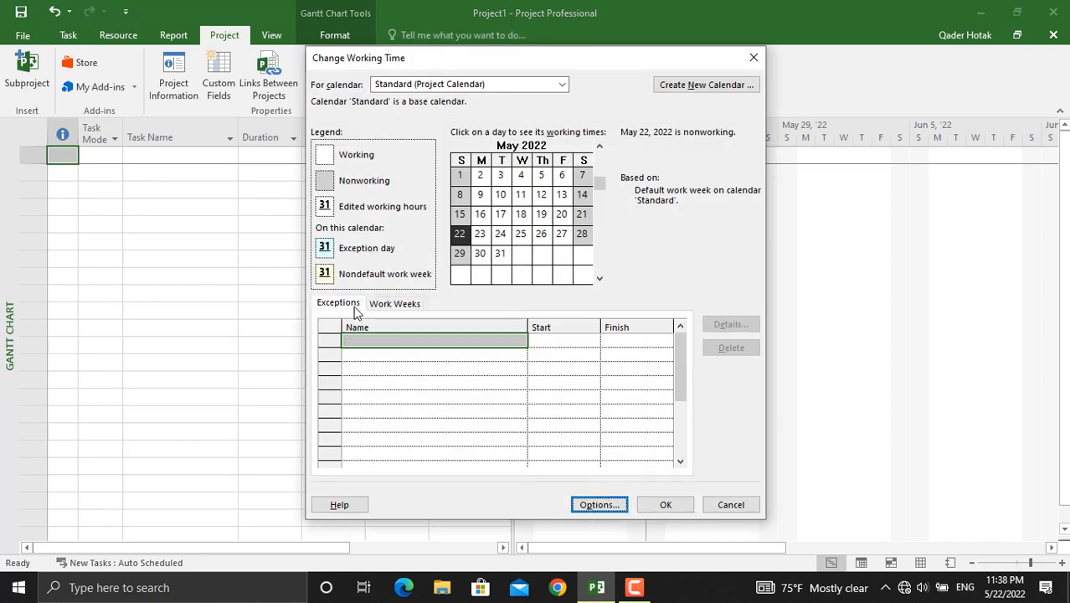
pyautogui.click(399, 304)
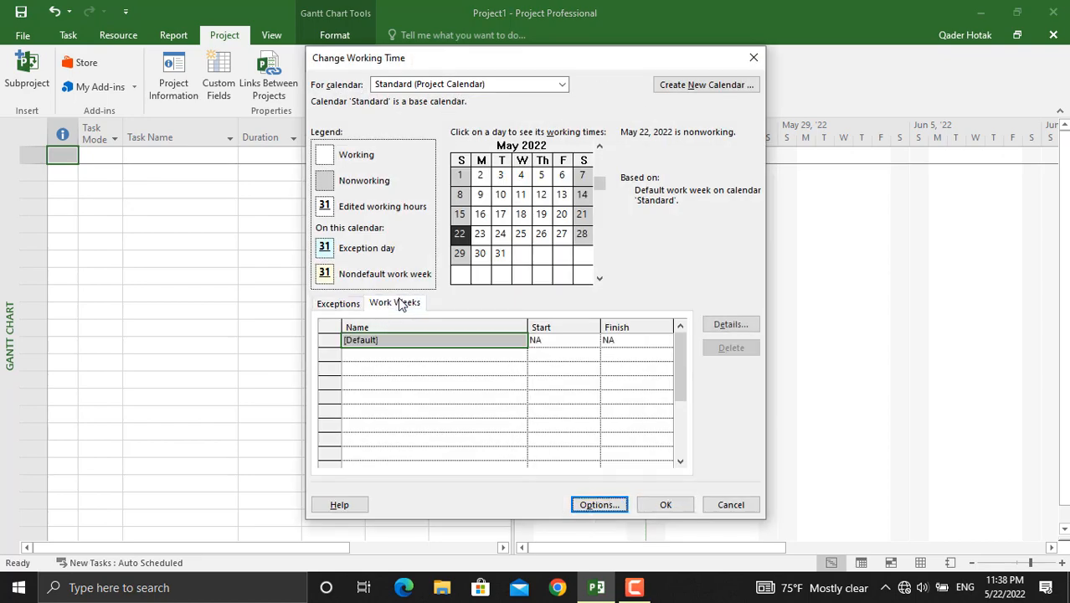
pyautogui.click(730, 326)
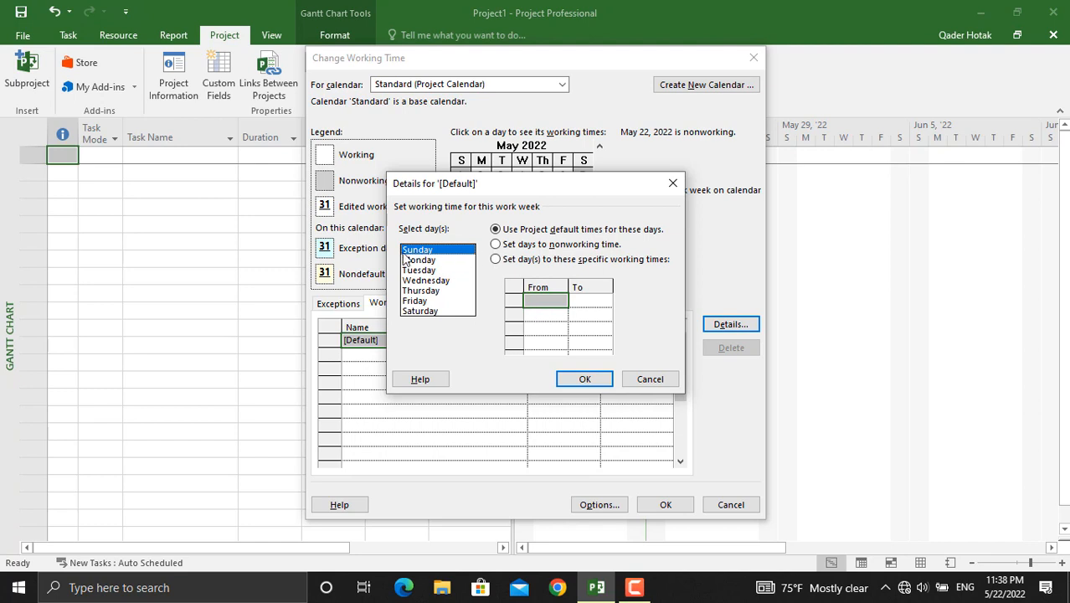
pyautogui.click(506, 261)
pyautogui.click(541, 301)
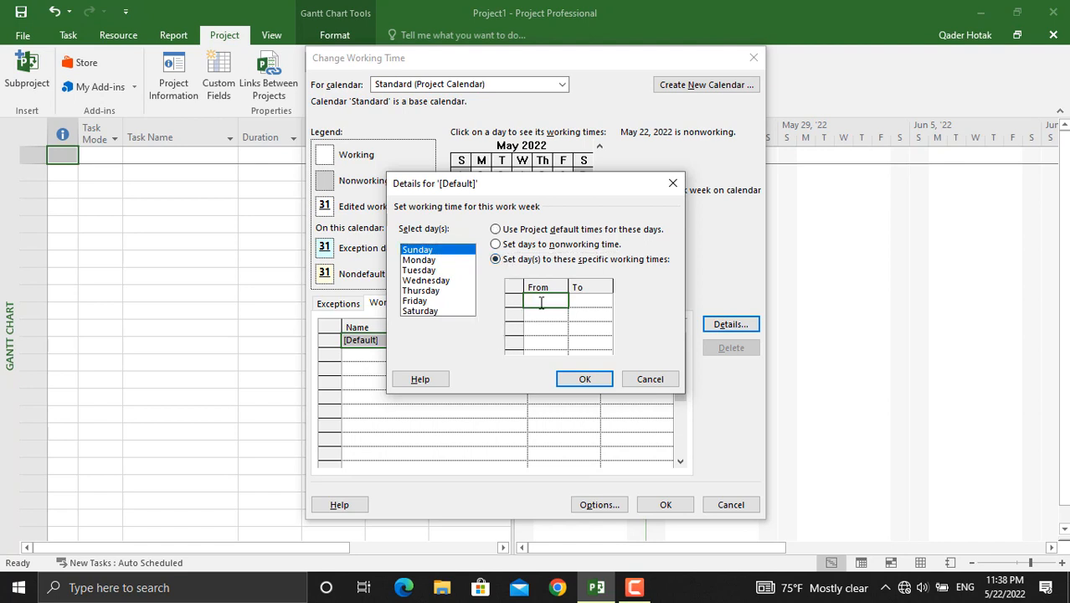
pyautogui.write('8')
pyautogui.click(578, 300)
pyautogui.write('12')
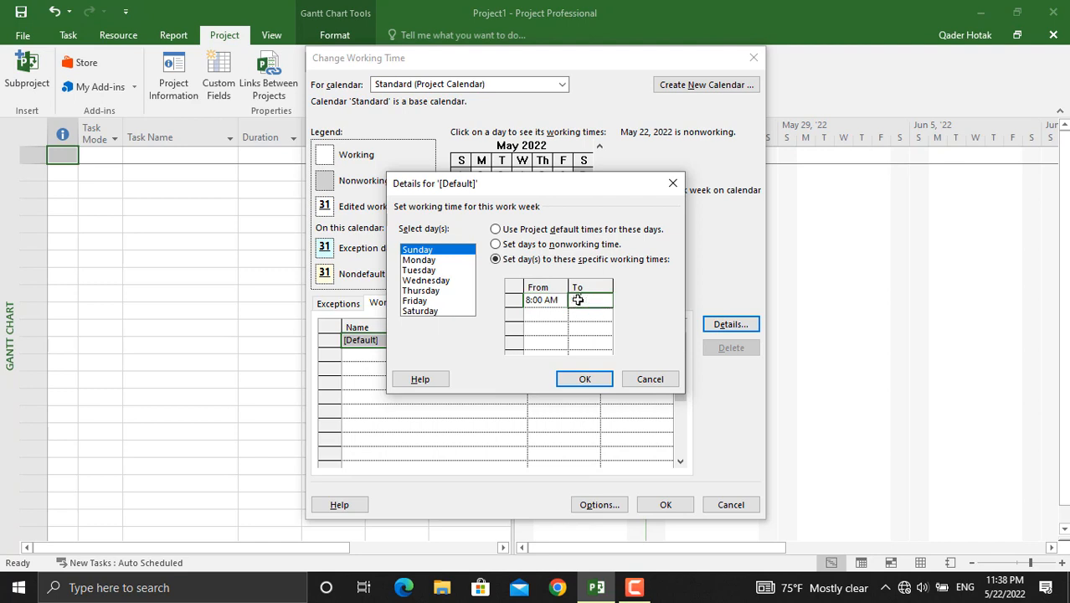
# Add a second Sunday shift from 1:00 PM to 5:00 PM and accept the work week details
pyautogui.click(545, 315)
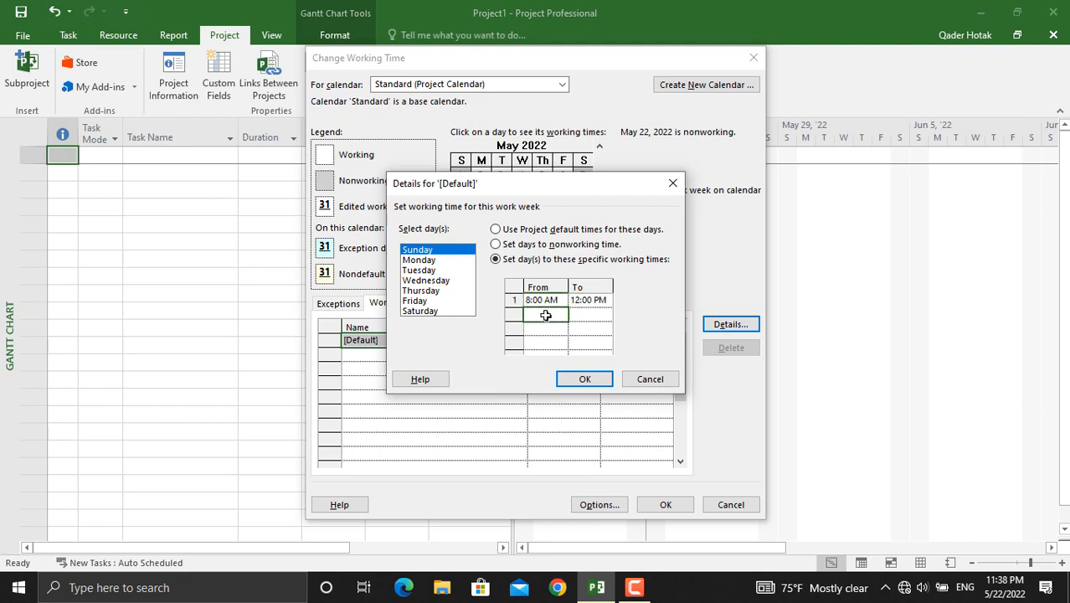
pyautogui.write('1')
pyautogui.click(576, 315)
pyautogui.press('BackSpace')
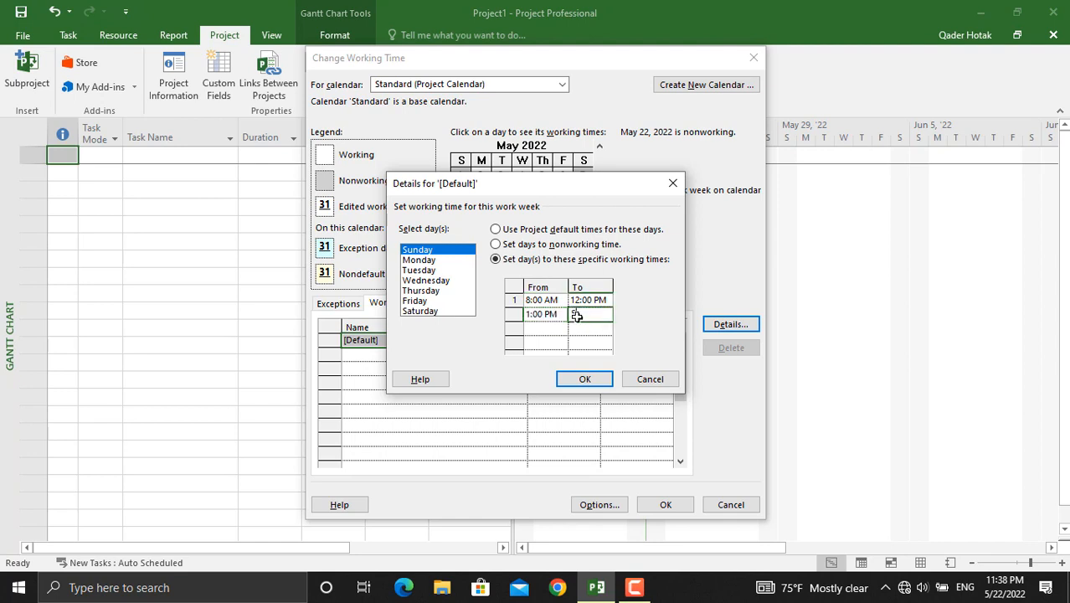
pyautogui.write('5')
pyautogui.press('Return')
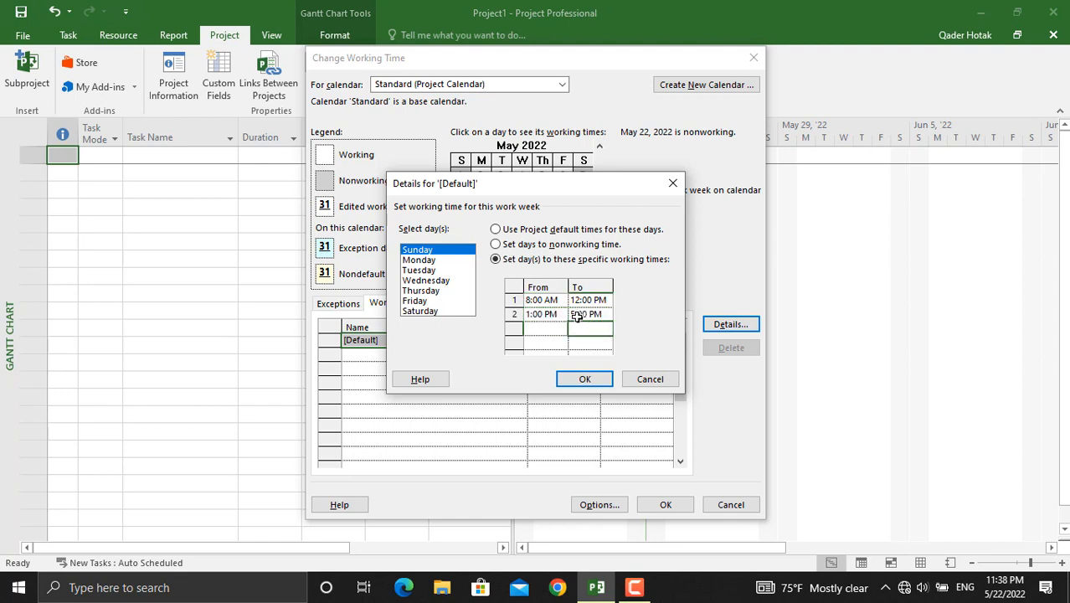
pyautogui.click(583, 379)
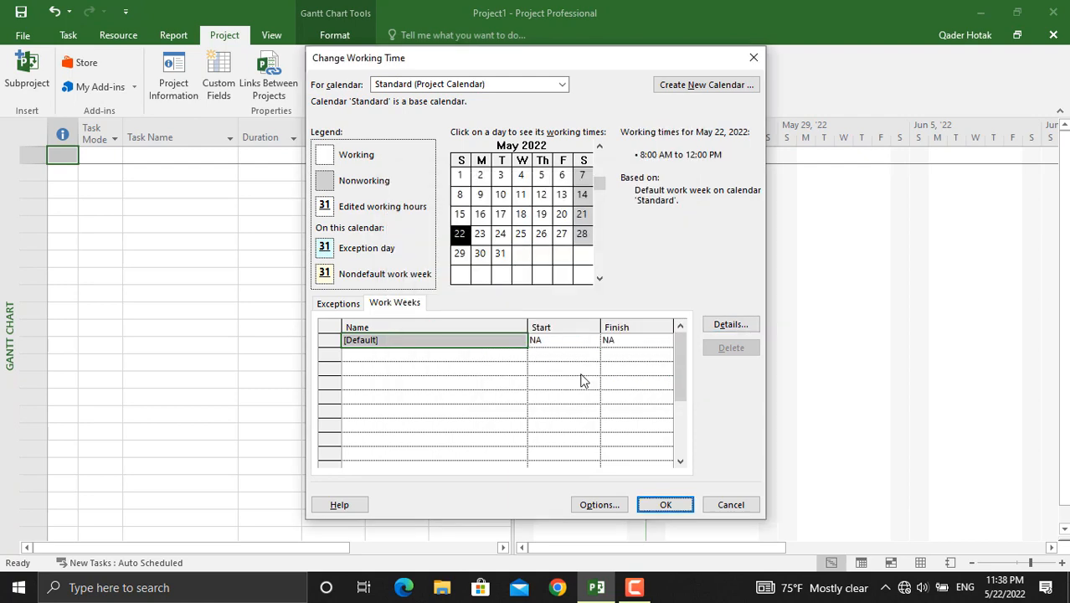
# Make Saturday a working day in the default work week, from 8:00 AM to 12:00 PM and 1:00 PM to 5:00 PM
pyautogui.click(729, 330)
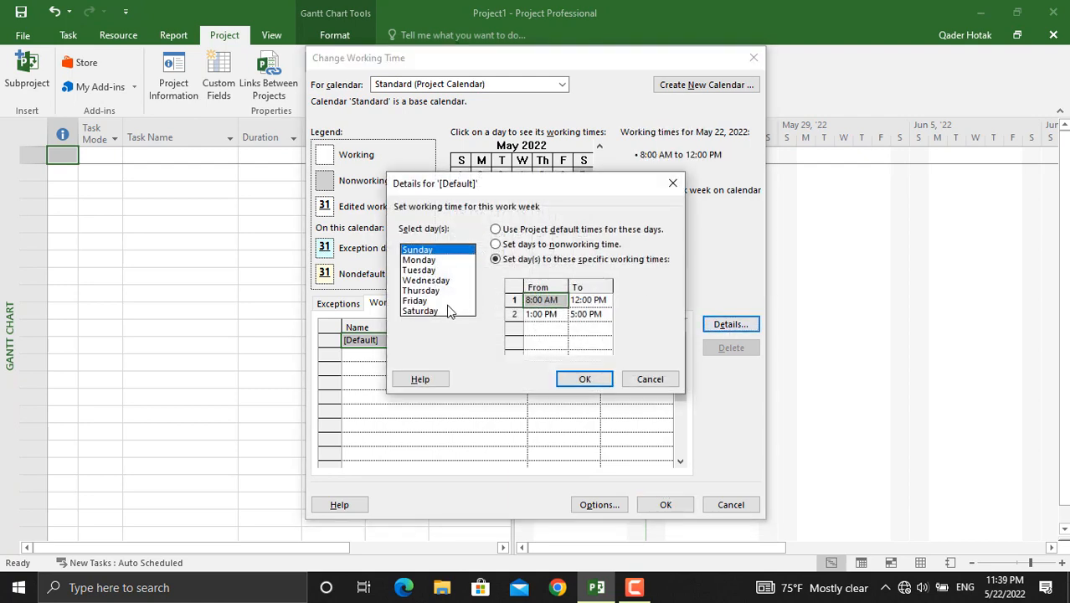
pyautogui.click(435, 311)
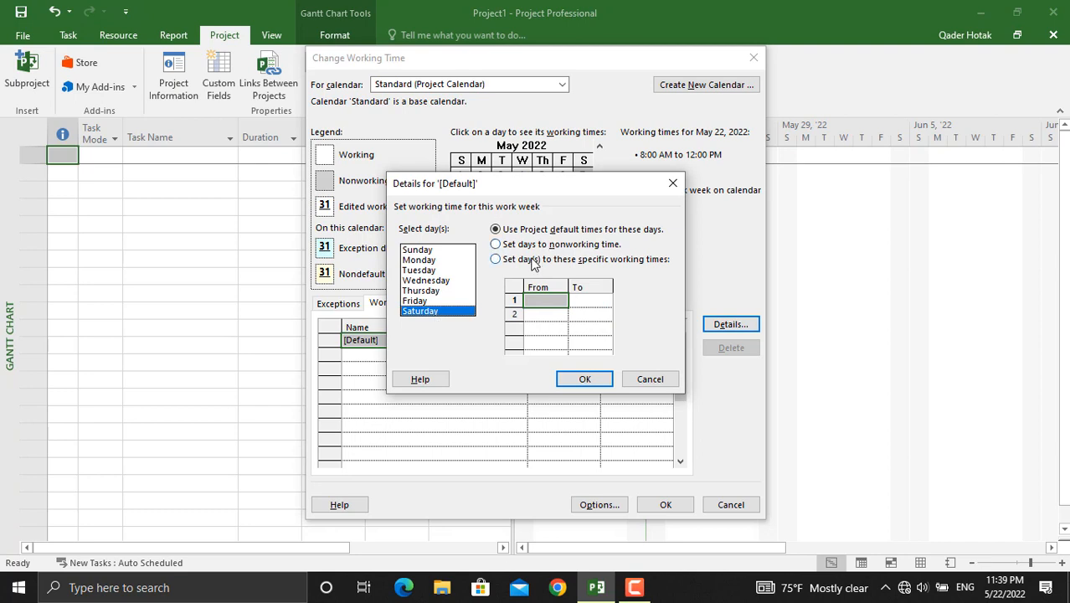
pyautogui.click(533, 262)
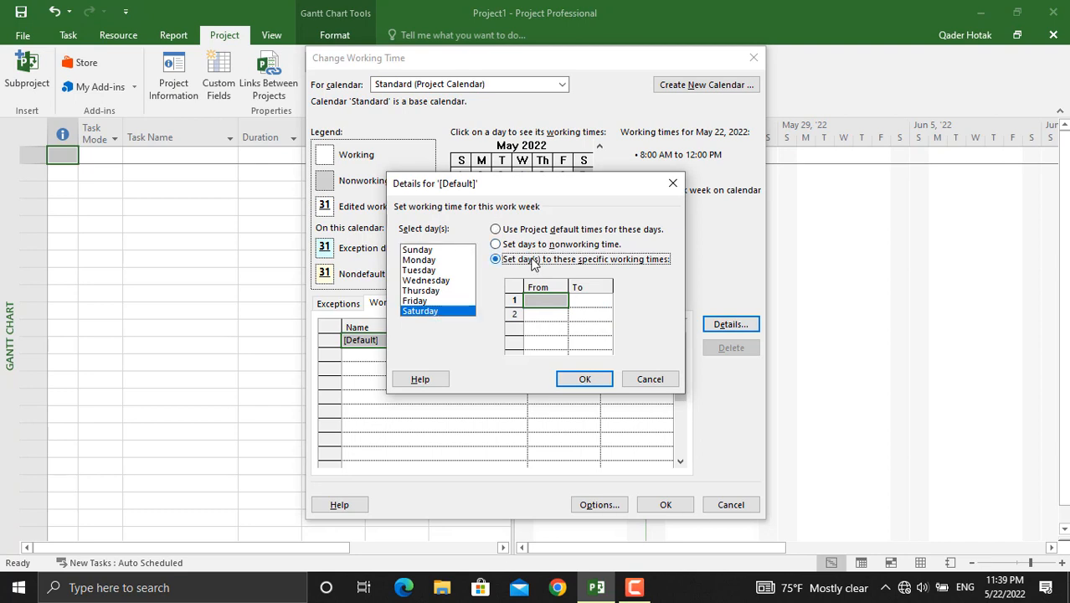
pyautogui.click(540, 299)
pyautogui.write('8')
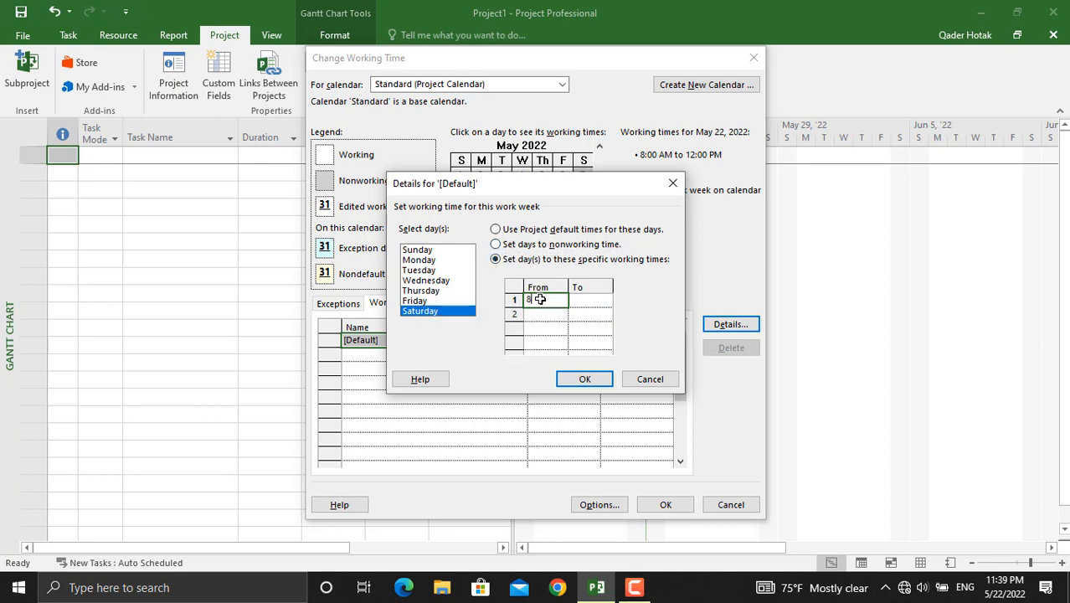
pyautogui.click(585, 301)
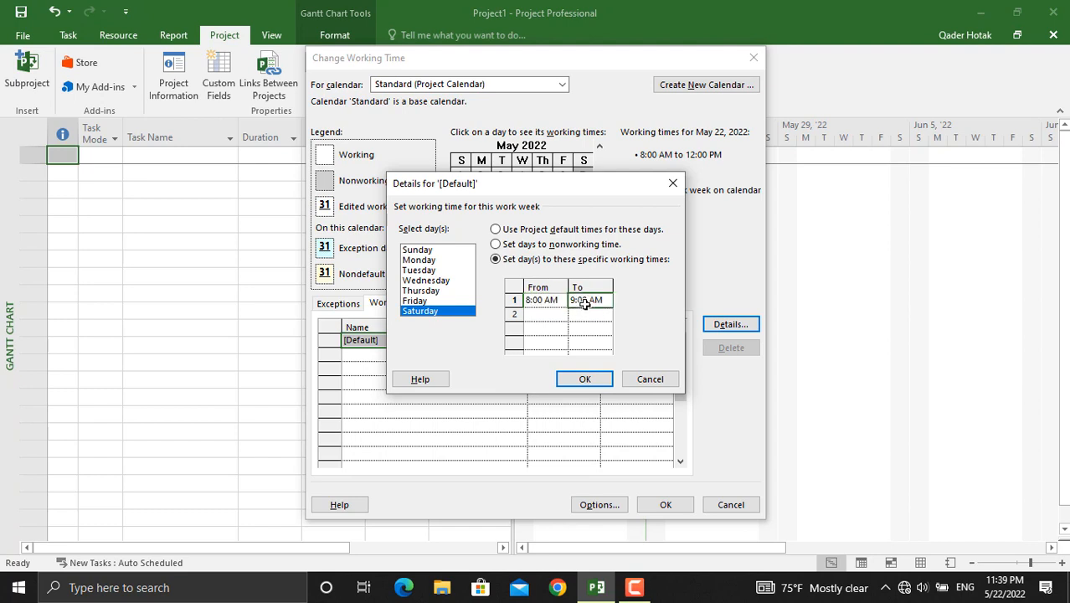
pyautogui.write('12')
pyautogui.click(559, 316)
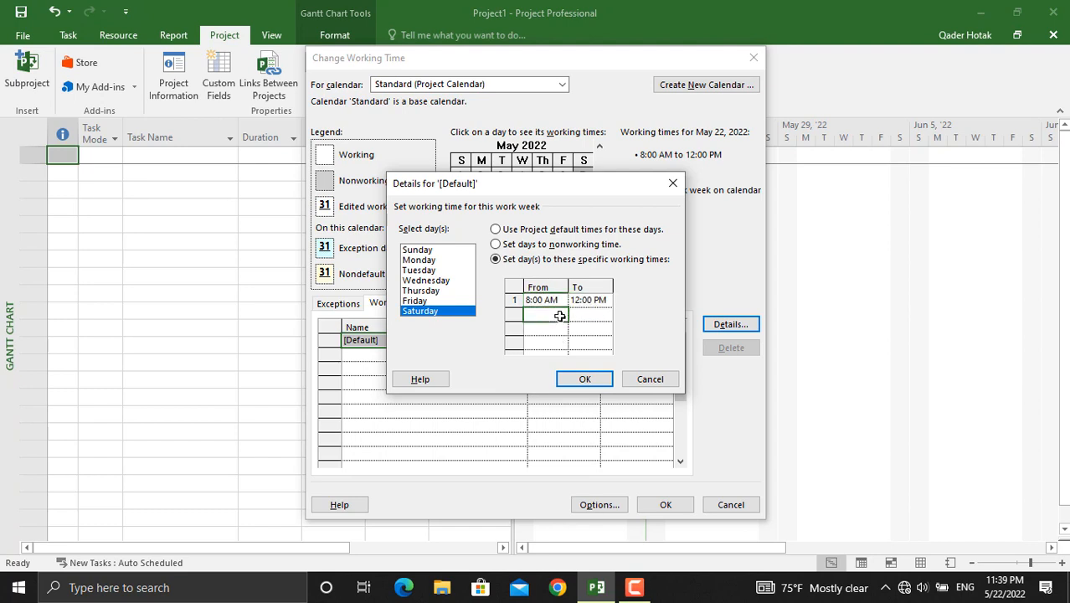
pyautogui.write('1')
pyautogui.click(596, 318)
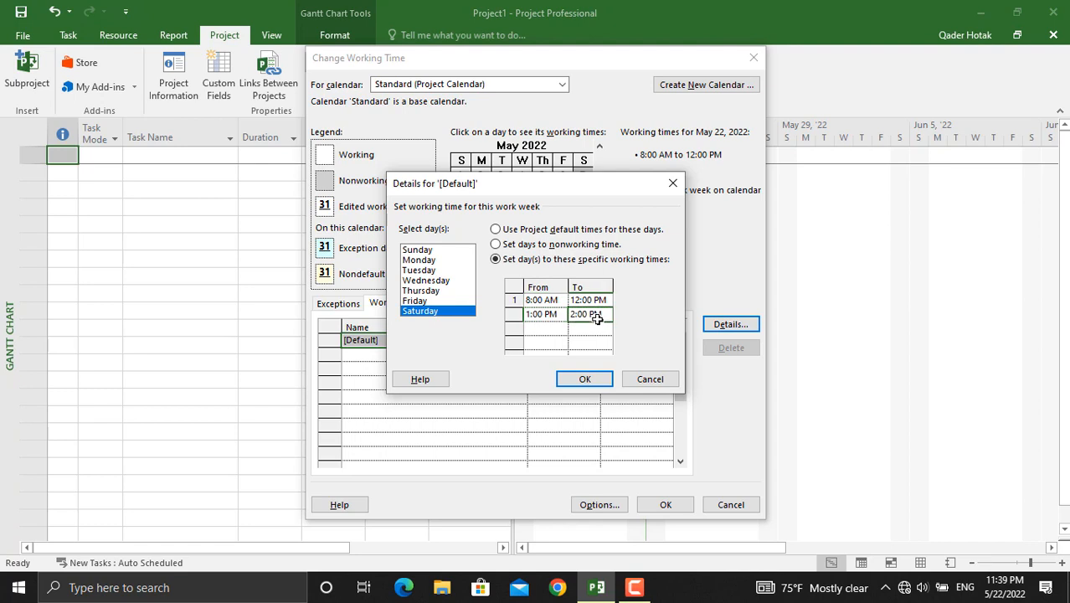
pyautogui.write('5')
pyautogui.click(585, 379)
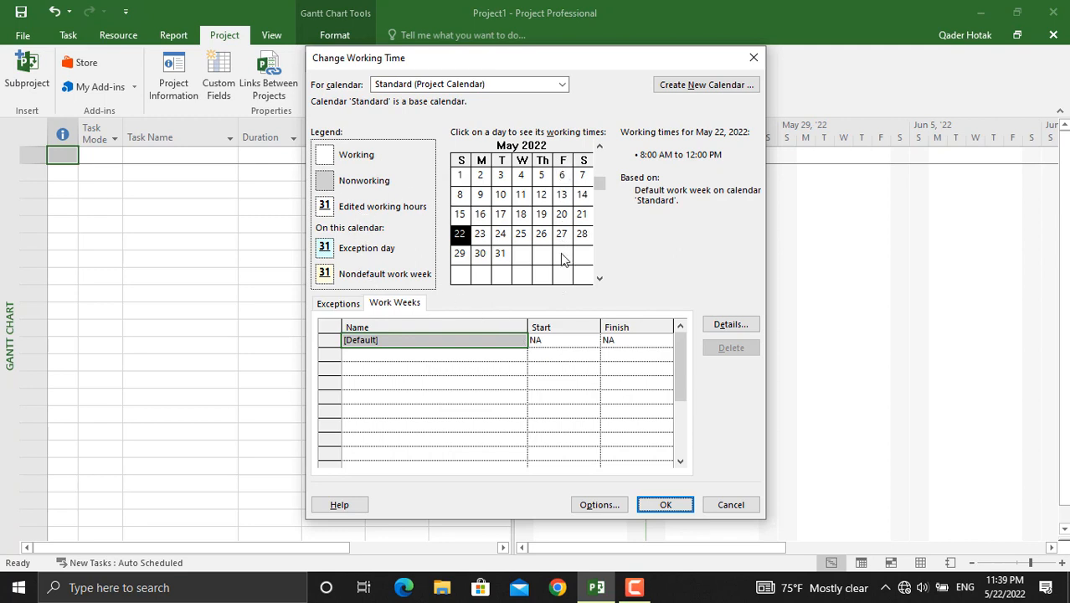
# Set Friday to nonworking time in the default work week and apply the calendar changes
pyautogui.click(725, 327)
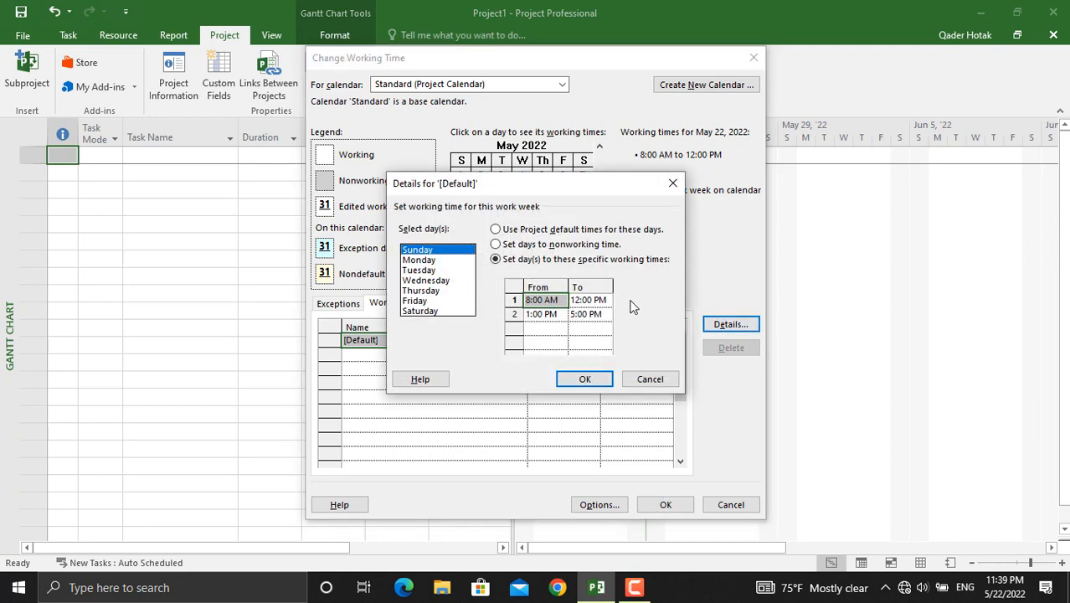
pyautogui.click(422, 301)
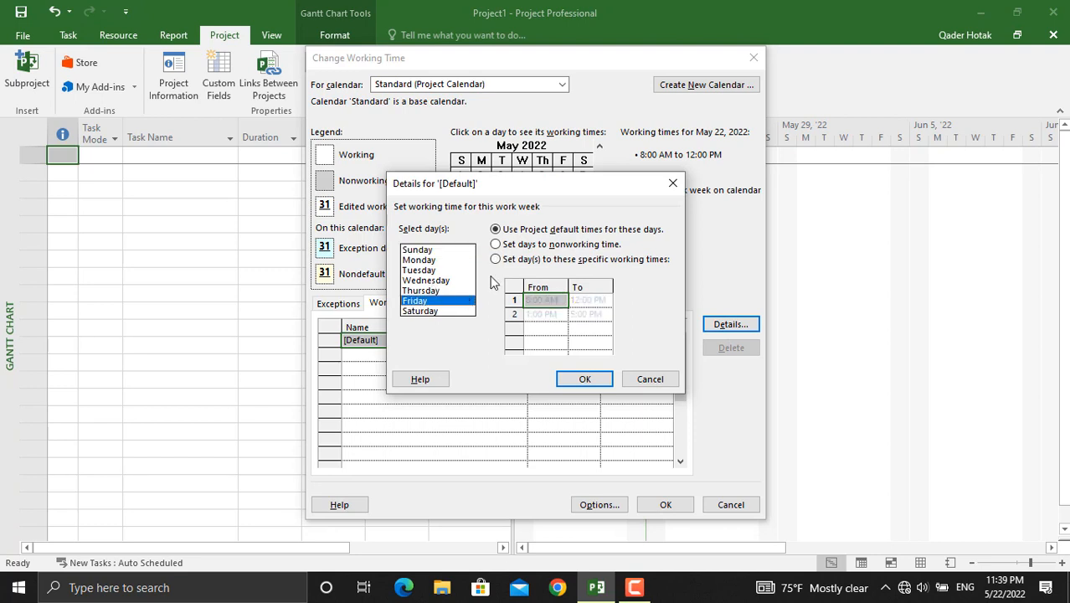
pyautogui.click(537, 244)
pyautogui.click(575, 380)
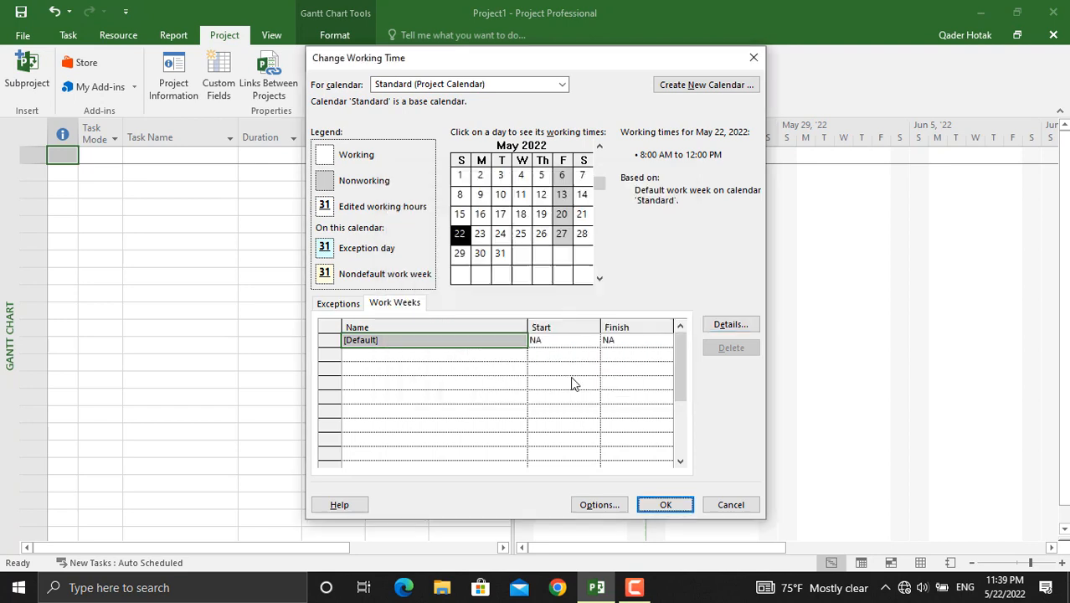
pyautogui.click(647, 506)
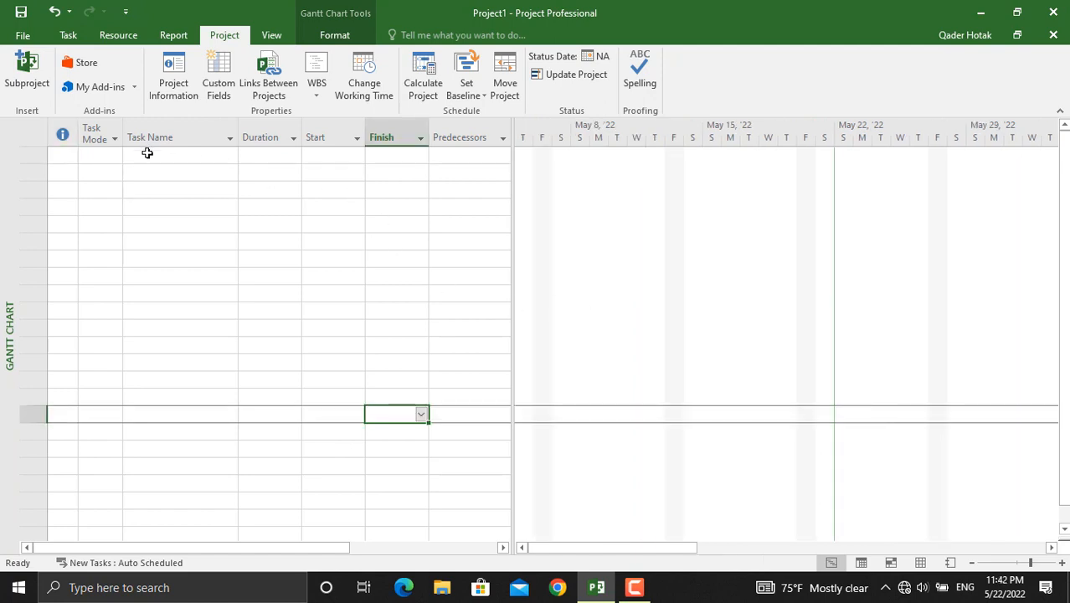
# Add a calendar exception named Holiday 1 that starts and finishes on 5/25/2022, and apply it to the Standard calendar
pyautogui.click(147, 155)
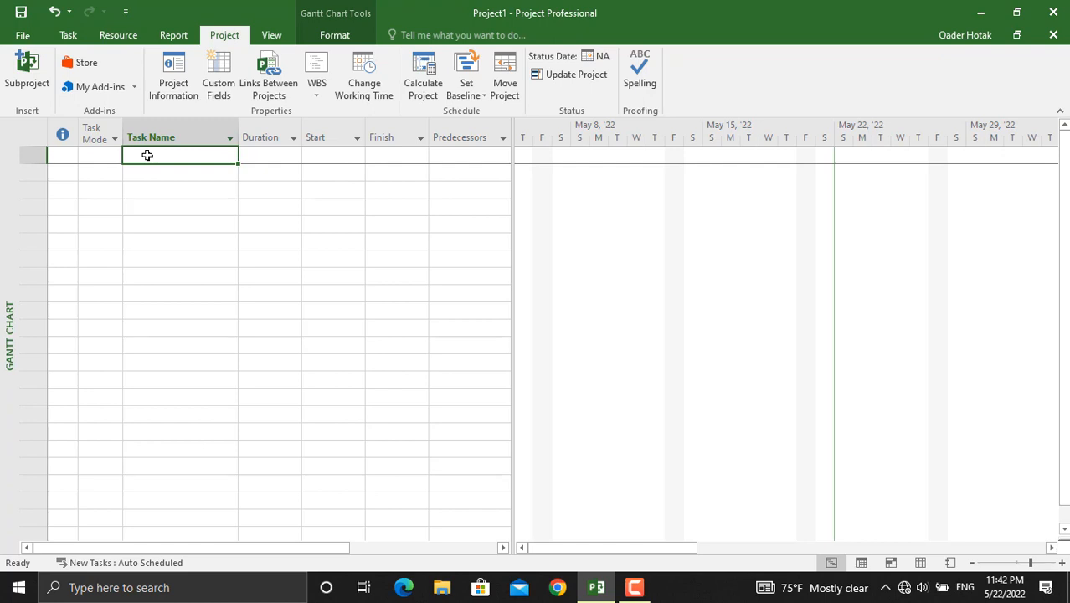
pyautogui.click(363, 83)
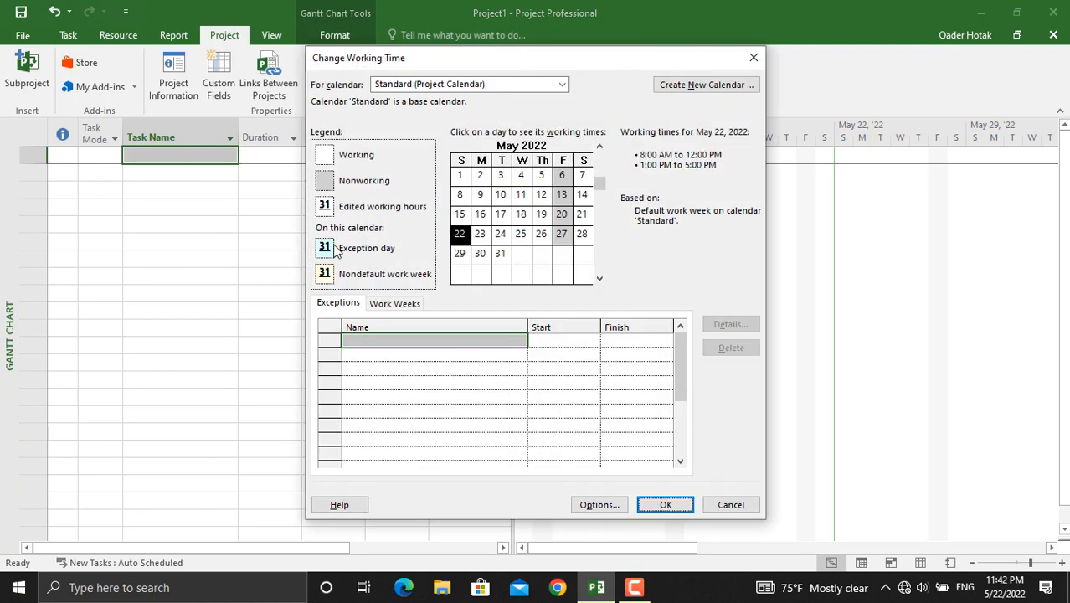
pyautogui.click(358, 342)
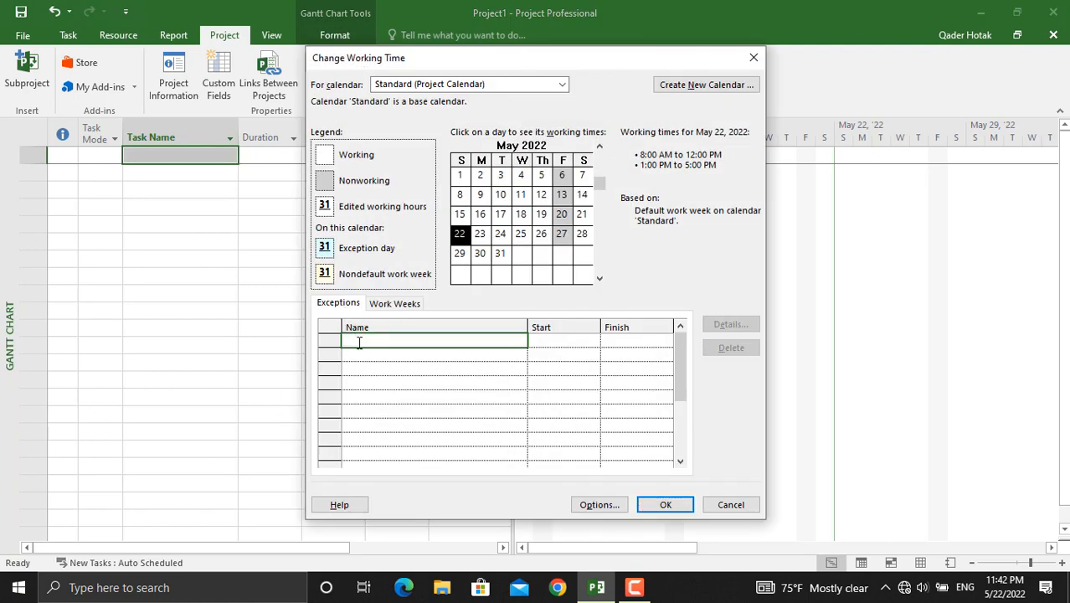
pyautogui.write('Holiday 1')
pyautogui.click(576, 351)
pyautogui.click(590, 339)
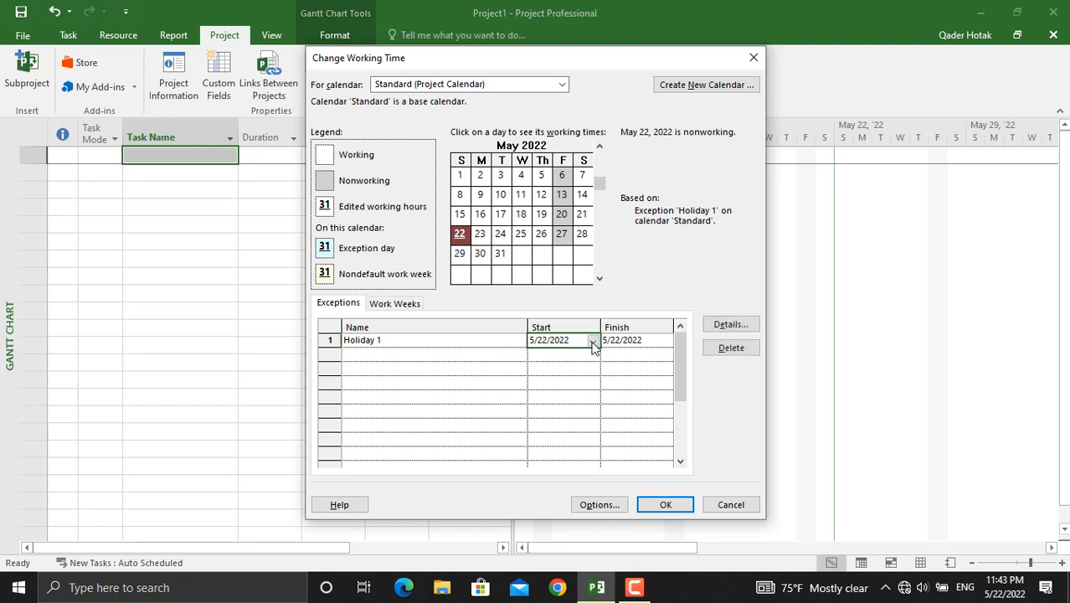
pyautogui.click(592, 340)
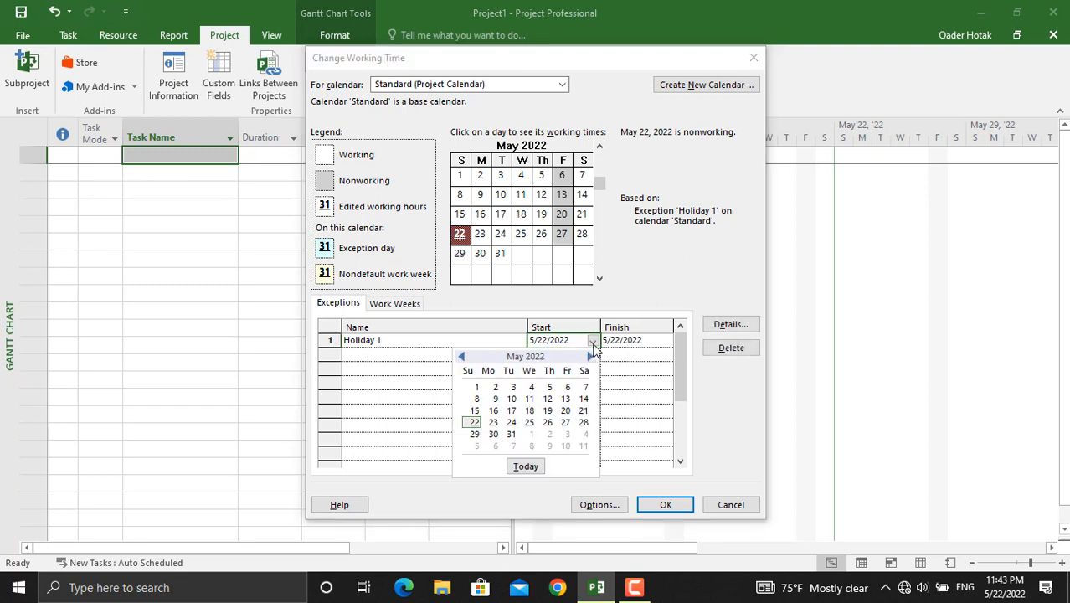
pyautogui.click(529, 422)
pyautogui.click(644, 339)
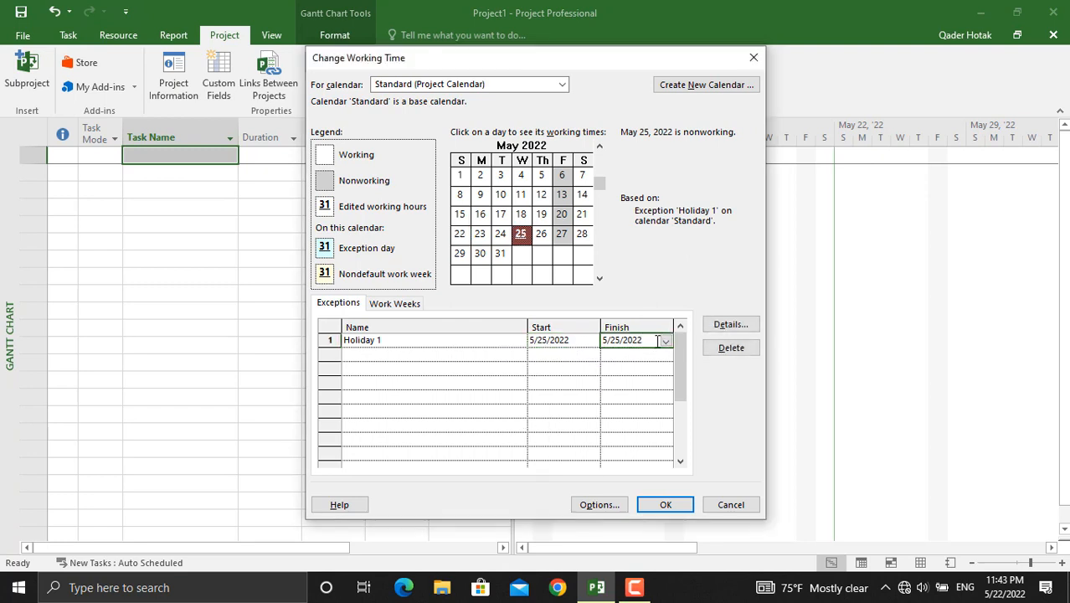
pyautogui.click(649, 505)
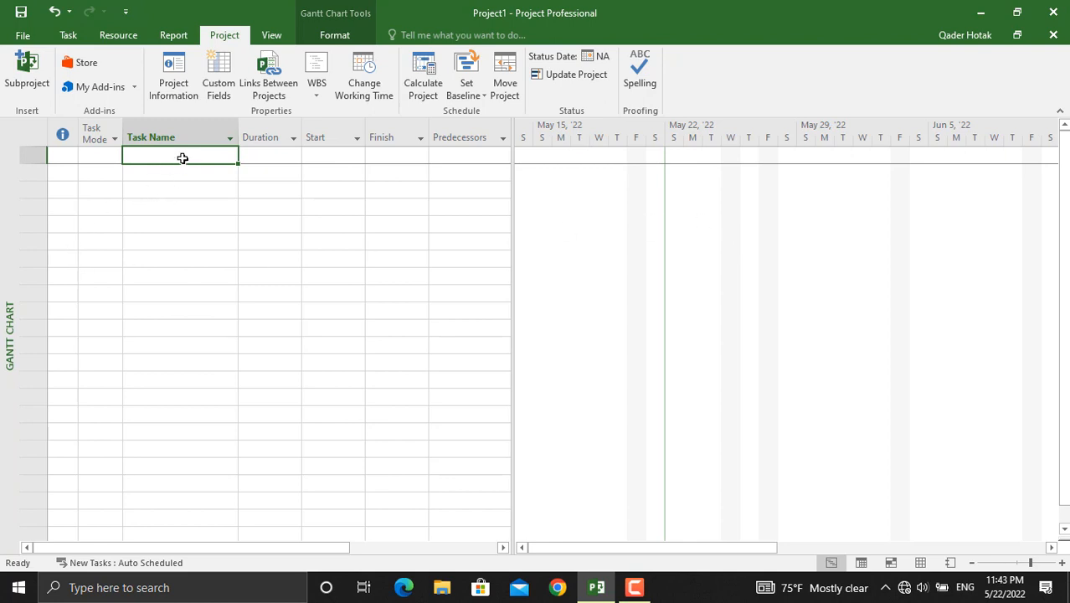
# Enter a task named Project 1 in the first row of the task table
pyautogui.write('Proje')
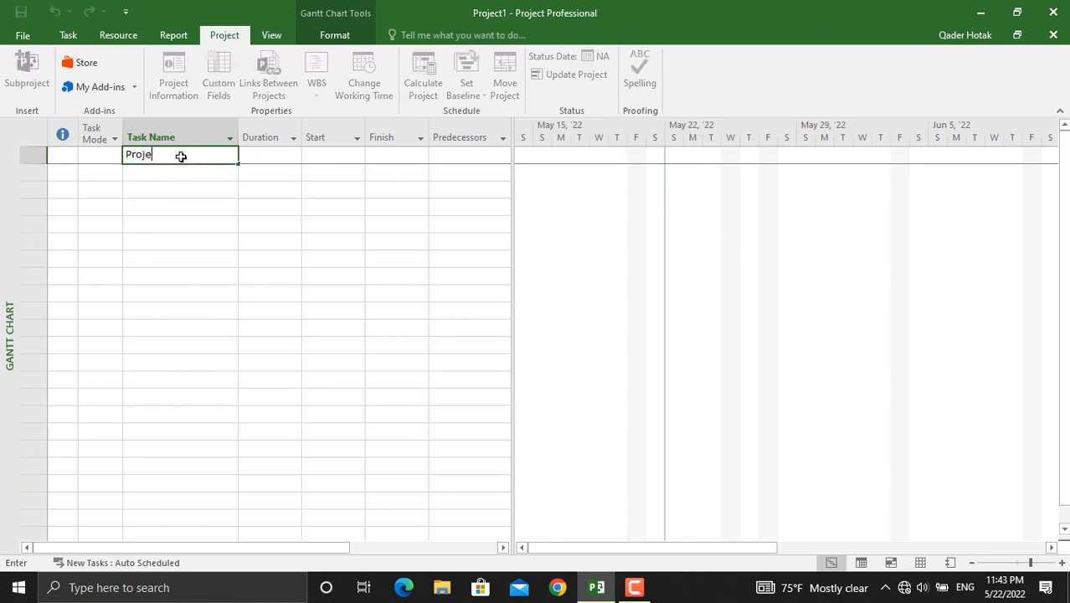
pyautogui.write('ct 1')
pyautogui.press('Return')
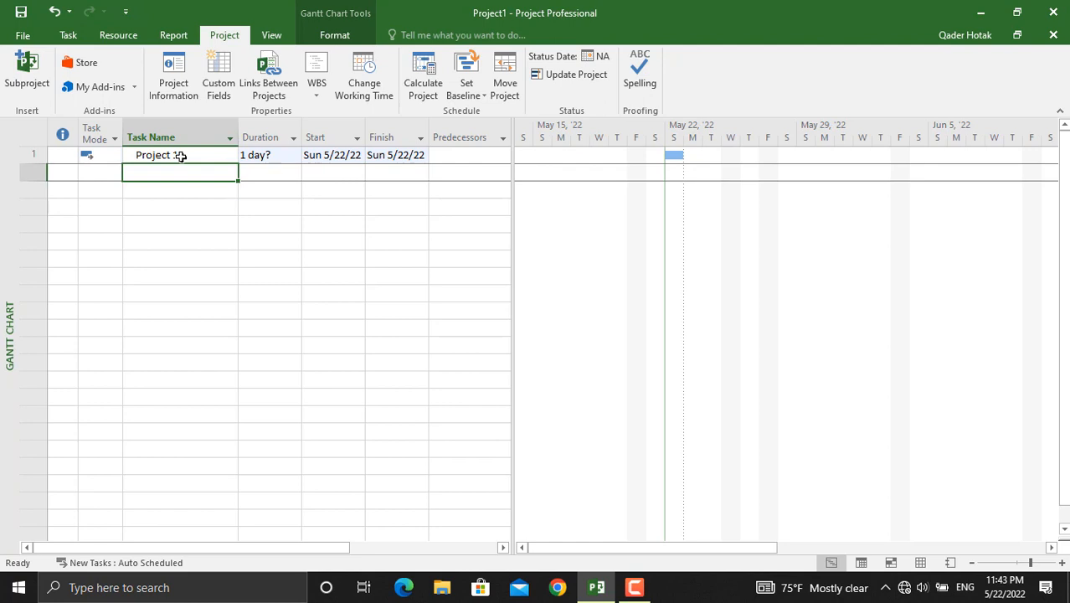
# Add the tasks Survey, Design, Installation, Testing and Project Handover in the rows below Project 1
pyautogui.write('Survey')
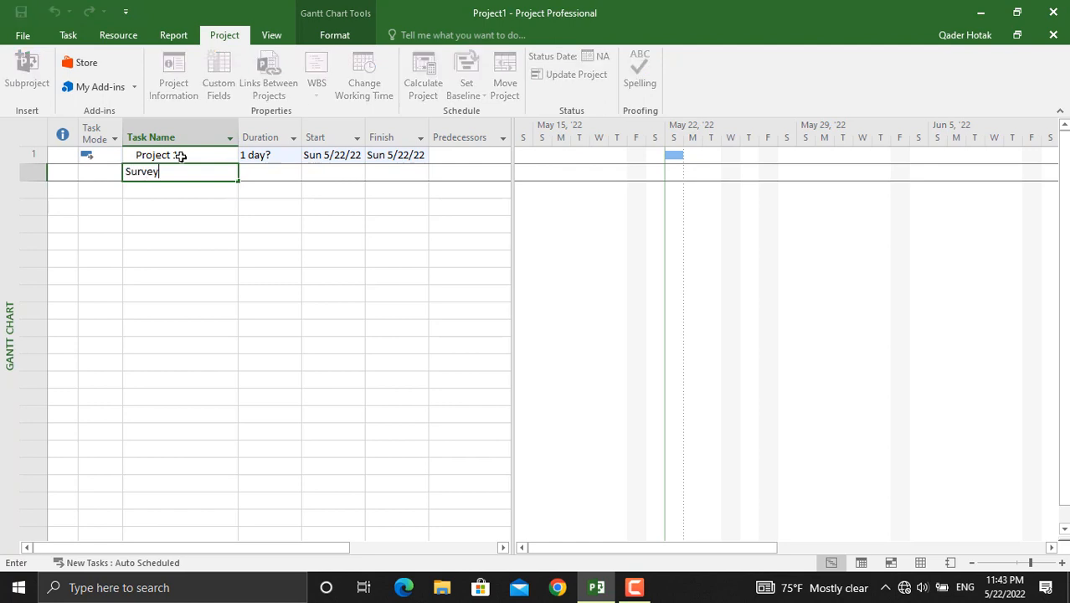
pyautogui.press('Return')
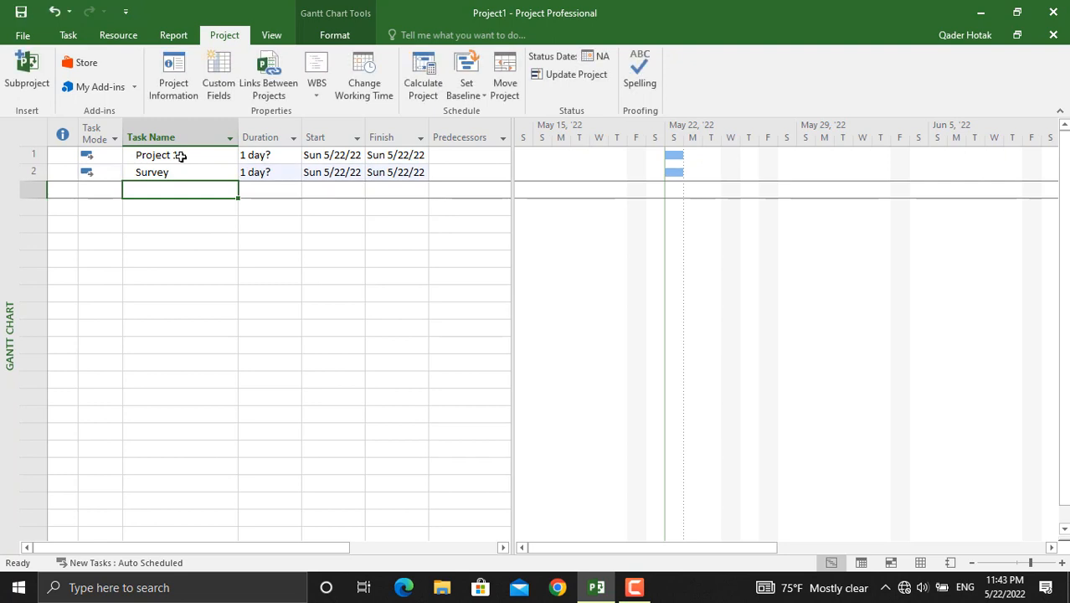
pyautogui.write('Design')
pyautogui.press('Return')
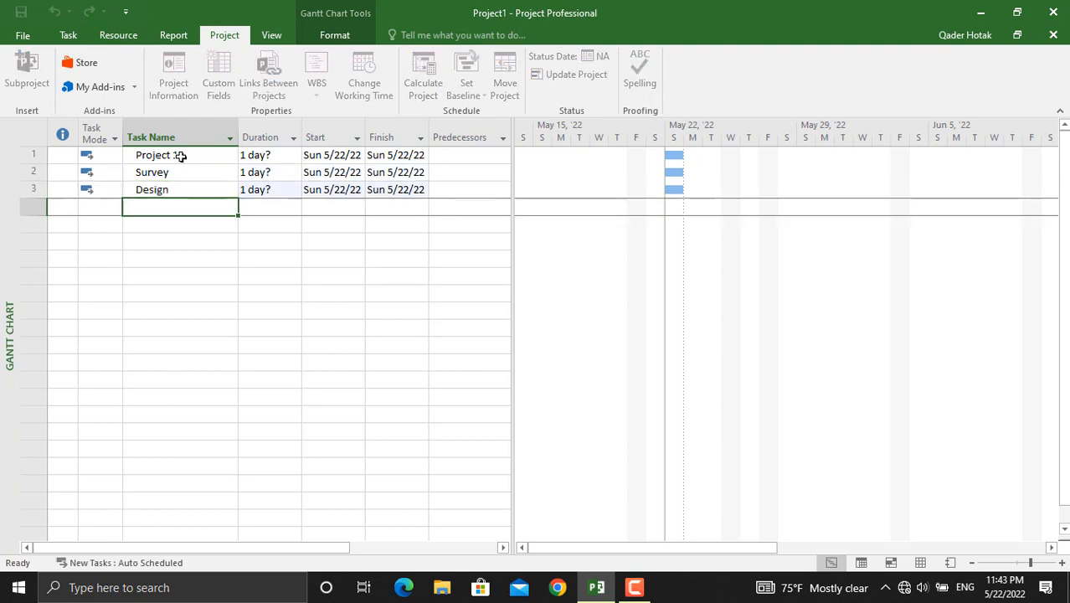
pyautogui.write('Ins')
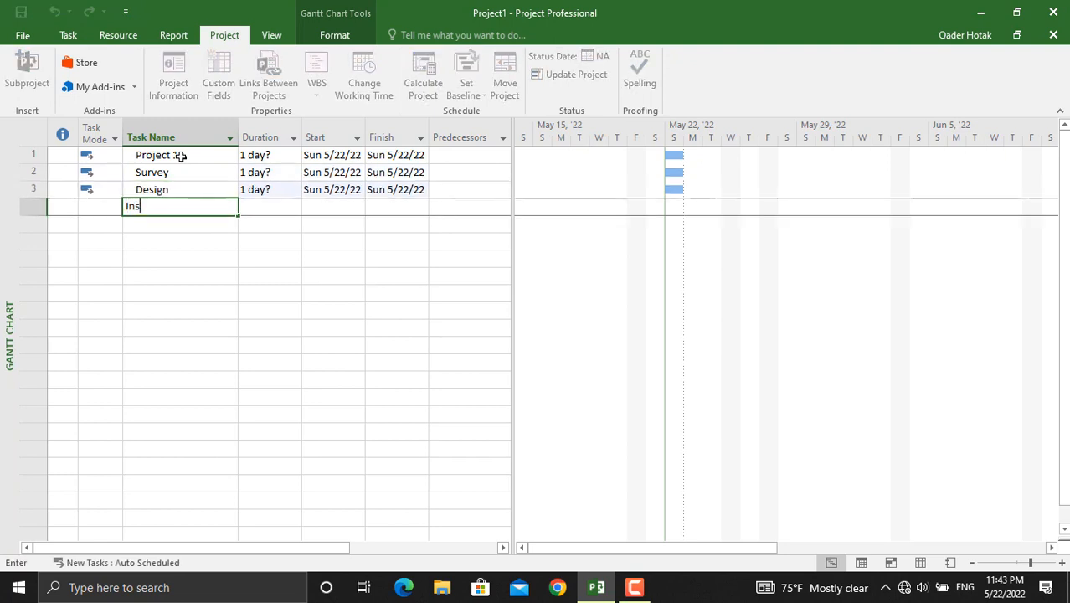
pyautogui.write('tallation')
pyautogui.press('Return')
pyautogui.write('Testing')
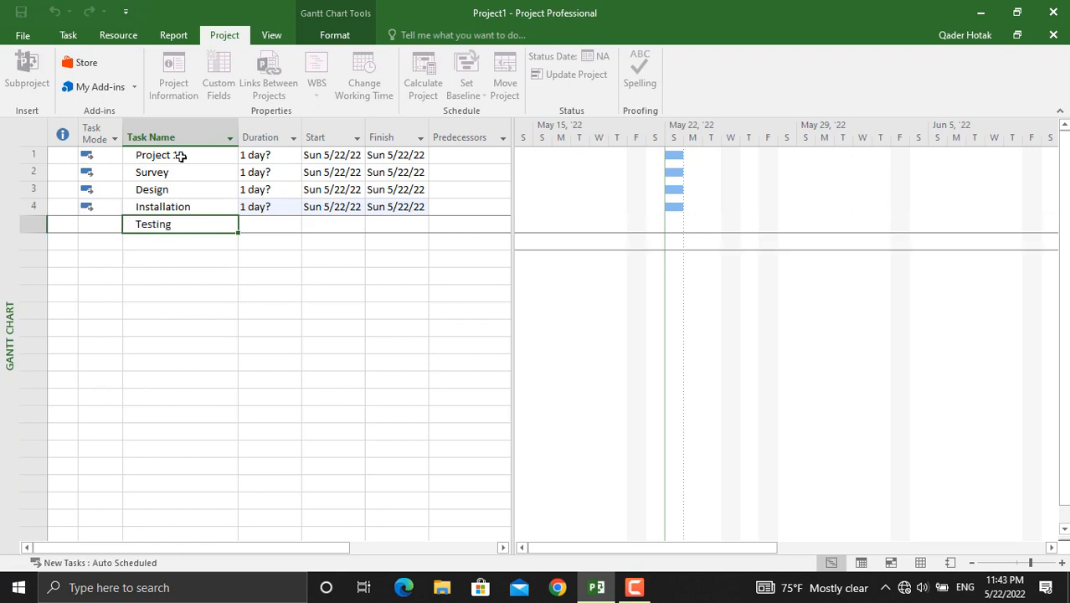
pyautogui.press('Return')
pyautogui.write('P')
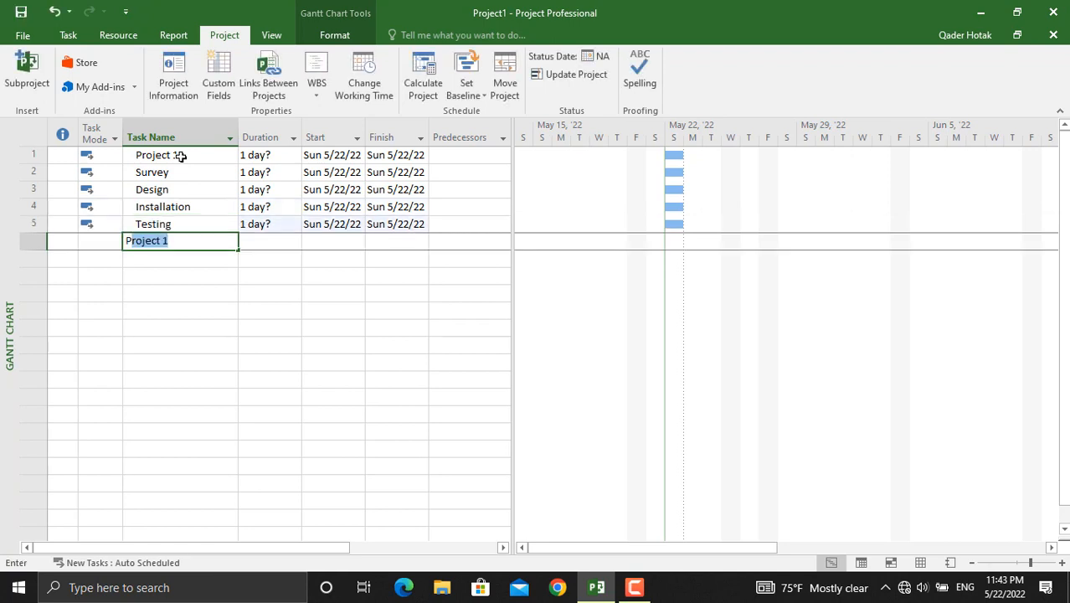
pyautogui.write('roject H')
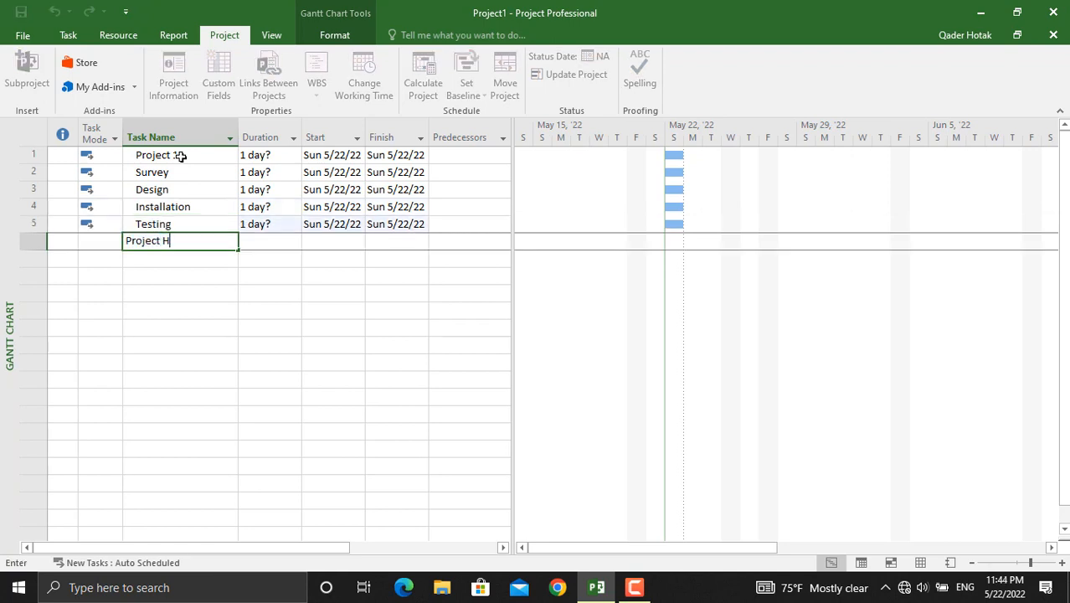
pyautogui.write('andover')
pyautogui.press('Return')
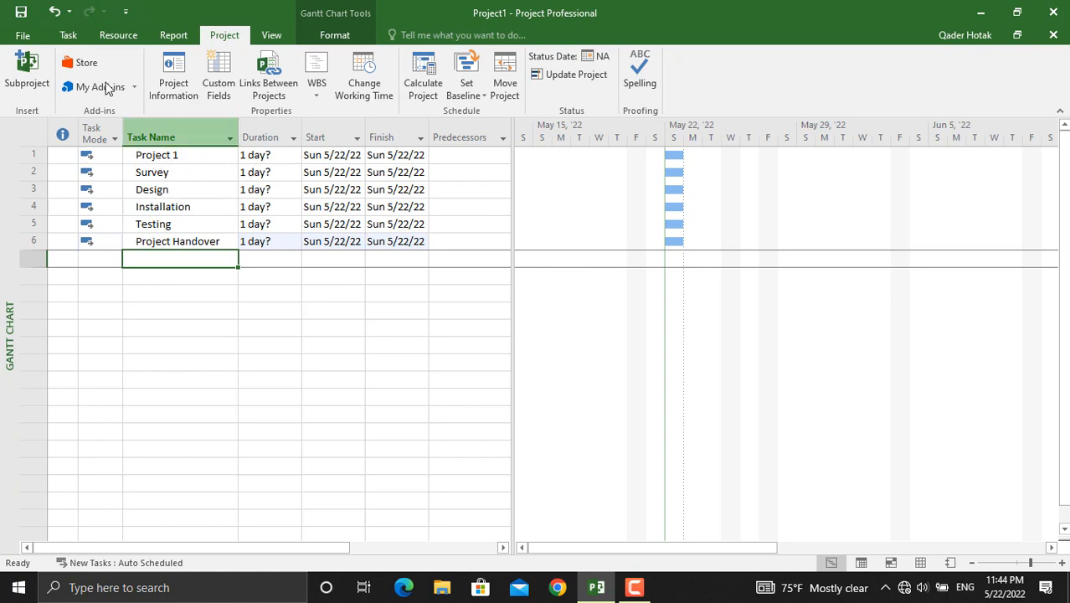
# Indent Survey through Project Handover as subtasks of Project 1, and collapse and expand the summary task to check the outline
pyautogui.click(68, 34)
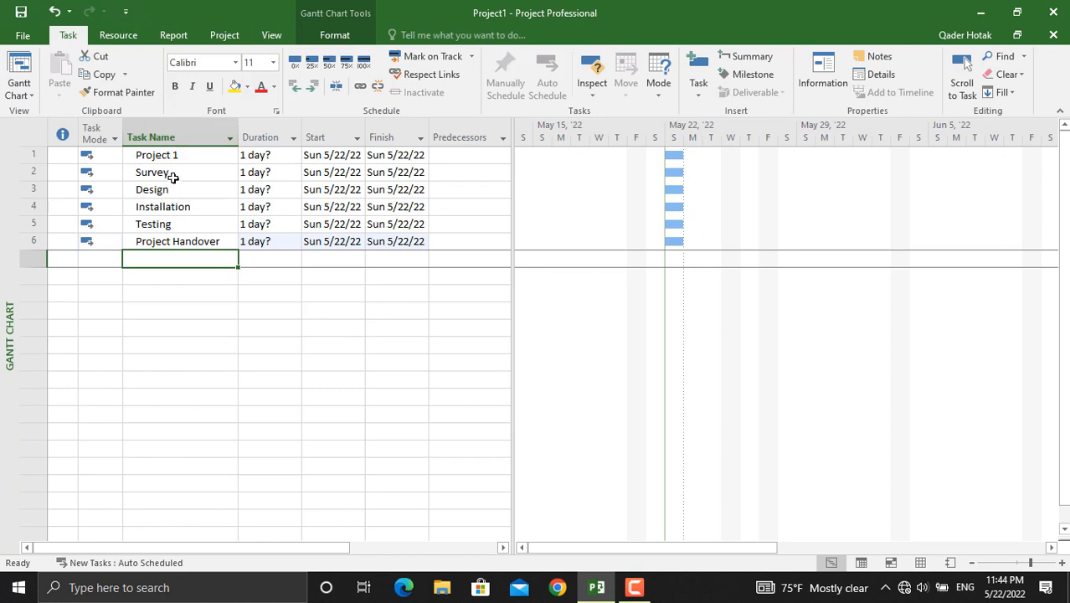
pyautogui.moveTo(177, 172); pyautogui.dragTo(185, 246)
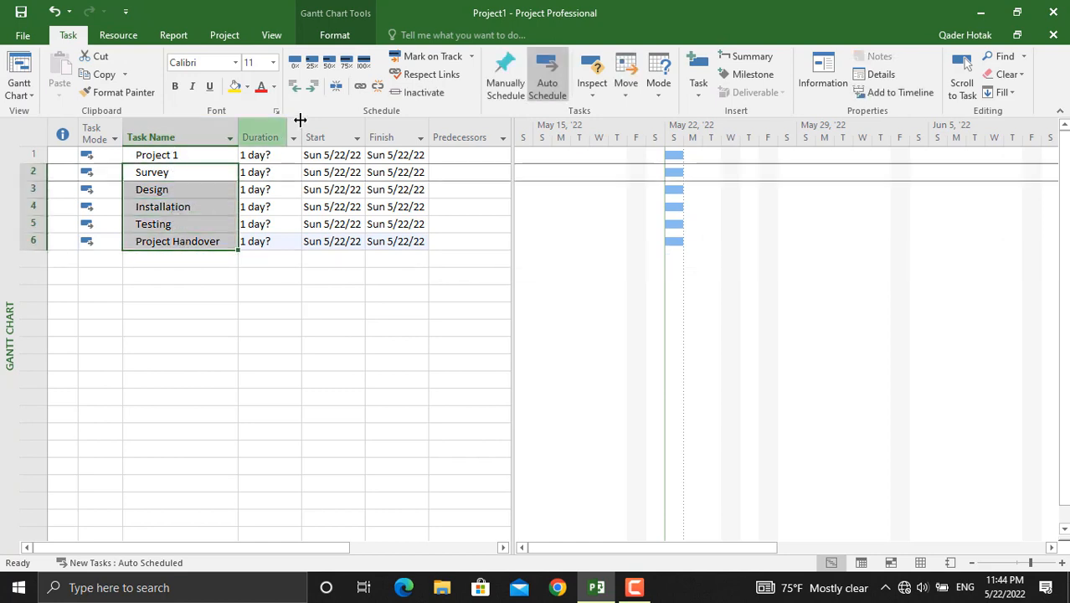
pyautogui.click(313, 88)
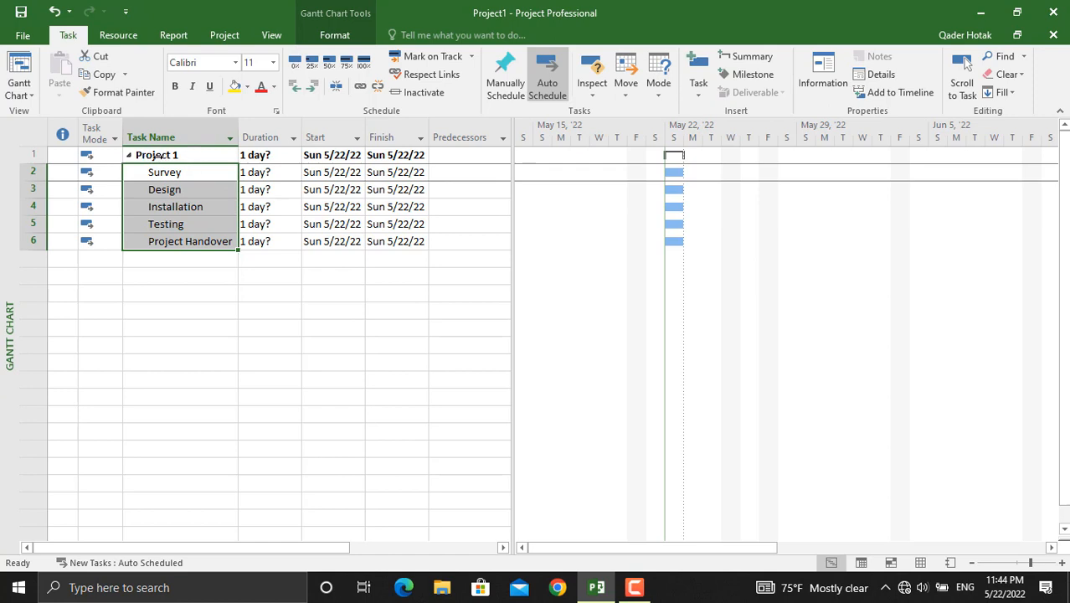
pyautogui.click(128, 156)
pyautogui.click(128, 156)
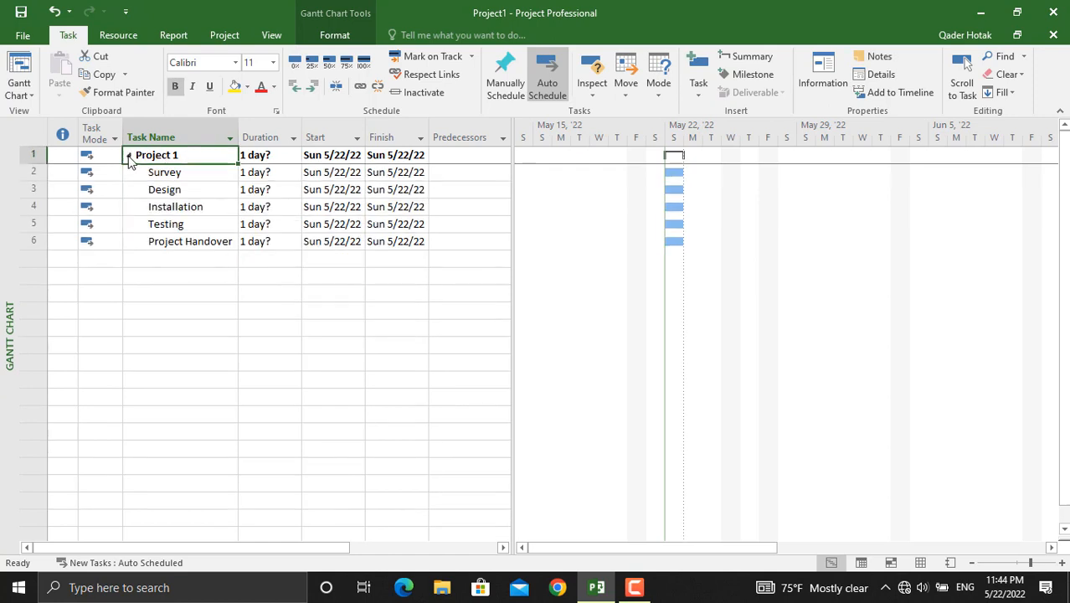
pyautogui.click(128, 155)
pyautogui.click(129, 156)
# Widen the task table and insert a Successors column directly after Predecessors
pyautogui.moveTo(514, 175); pyautogui.dragTo(608, 189)
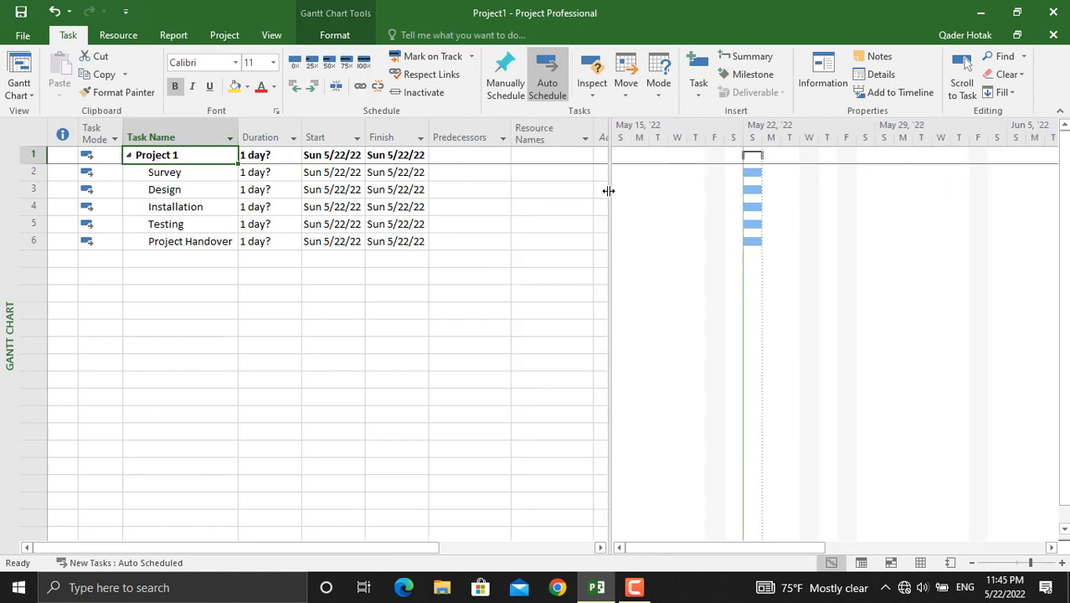
pyautogui.click(550, 130)
pyautogui.press('Insert')
pyautogui.write('successors')
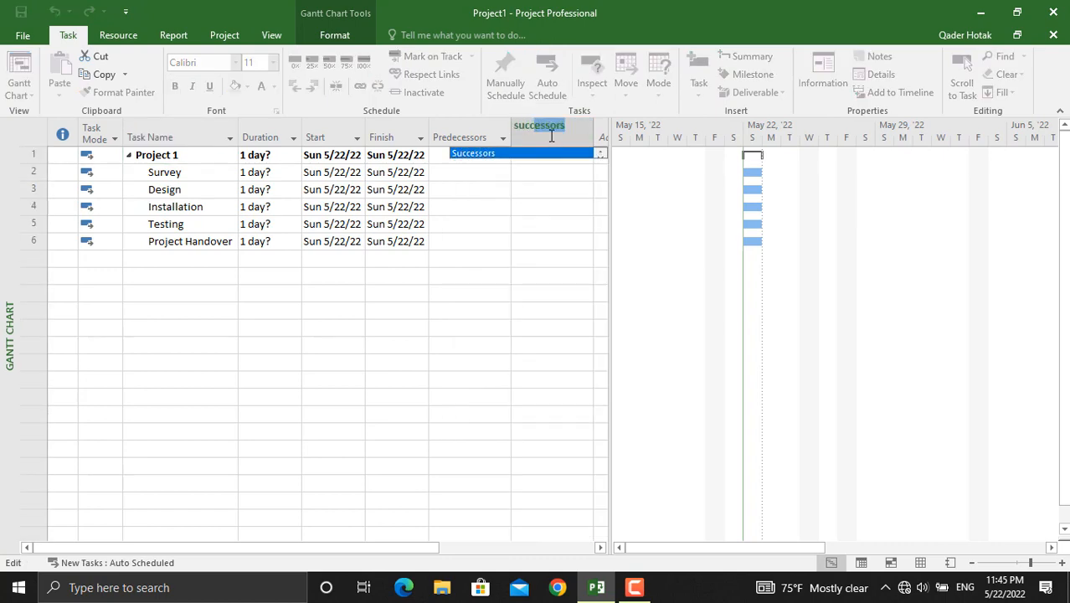
pyautogui.press('Return')
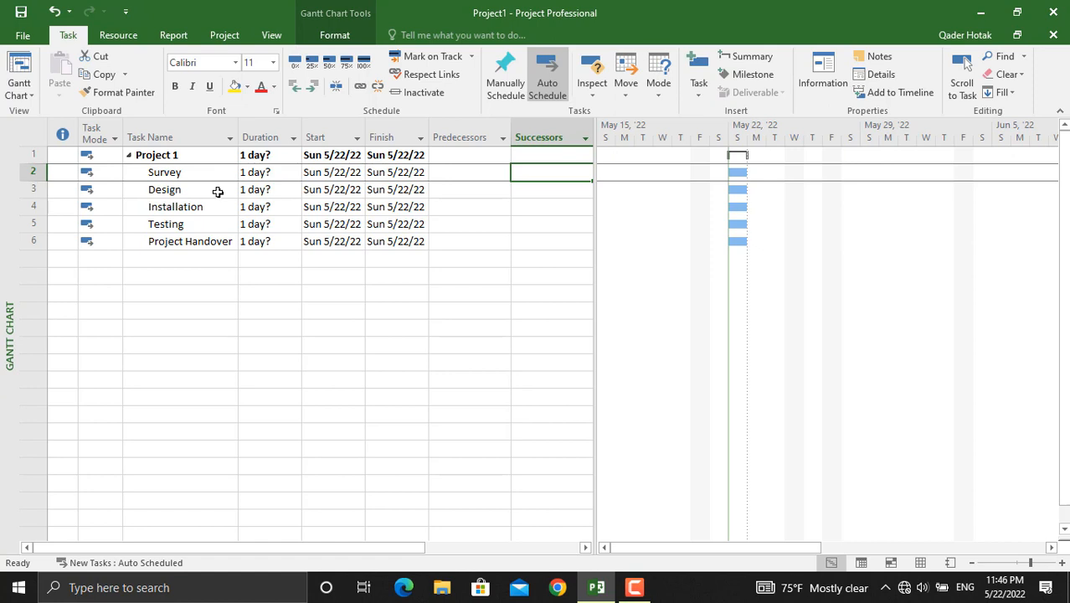
# Add three tasks named Milestones, Start and End below Project Handover
pyautogui.click(183, 259)
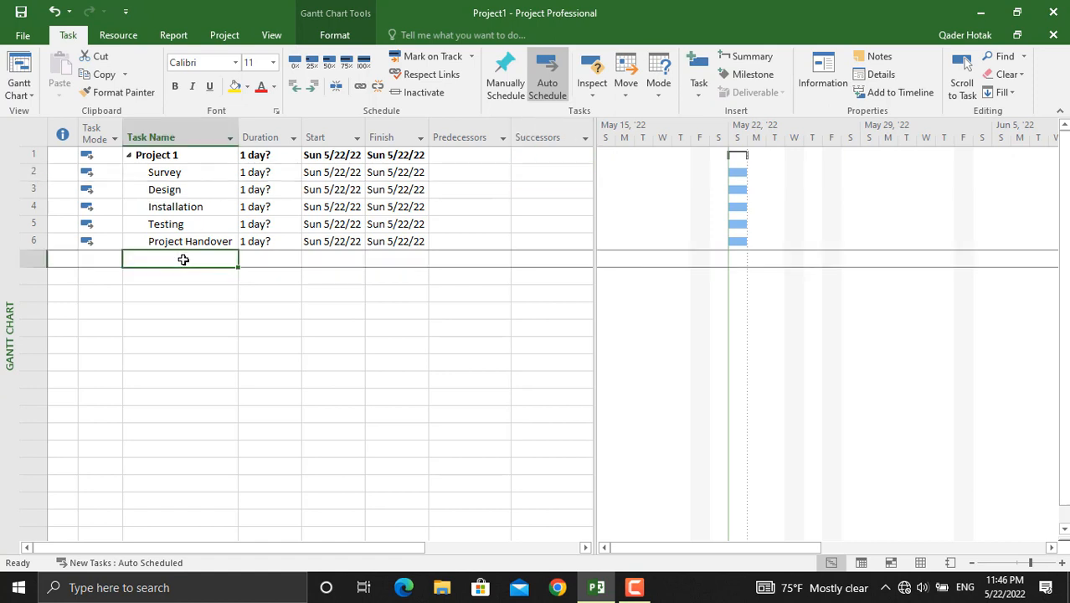
pyautogui.write('Miles')
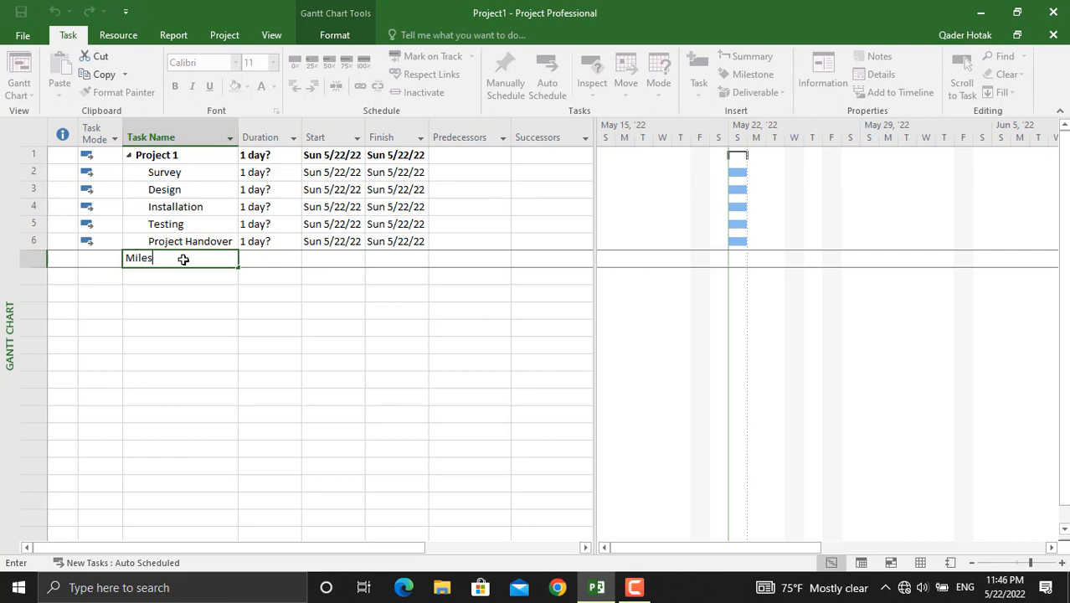
pyautogui.write('tones')
pyautogui.press('Return')
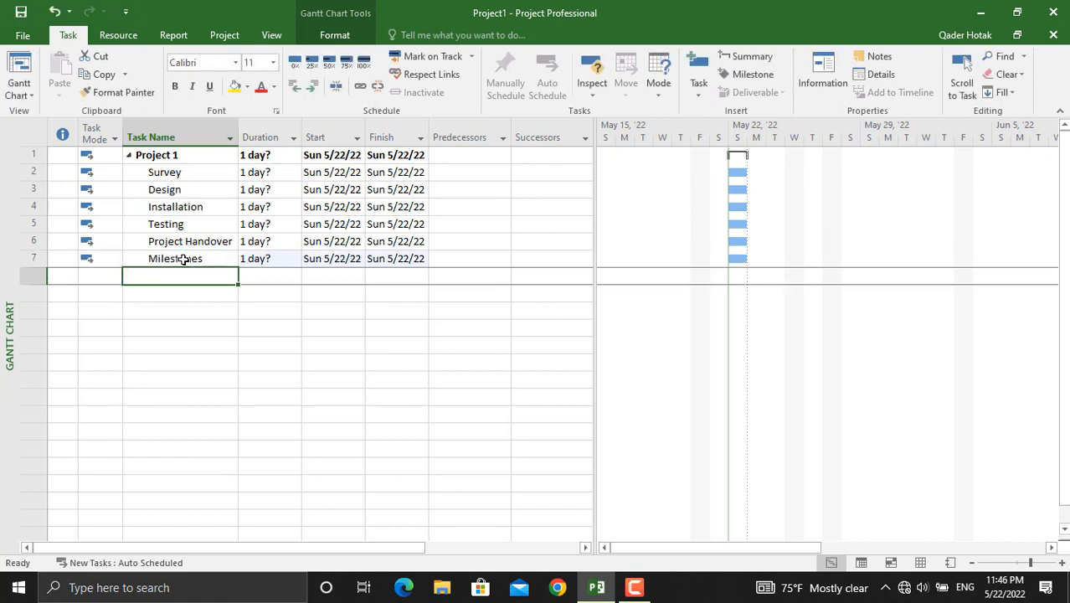
pyautogui.write('Start')
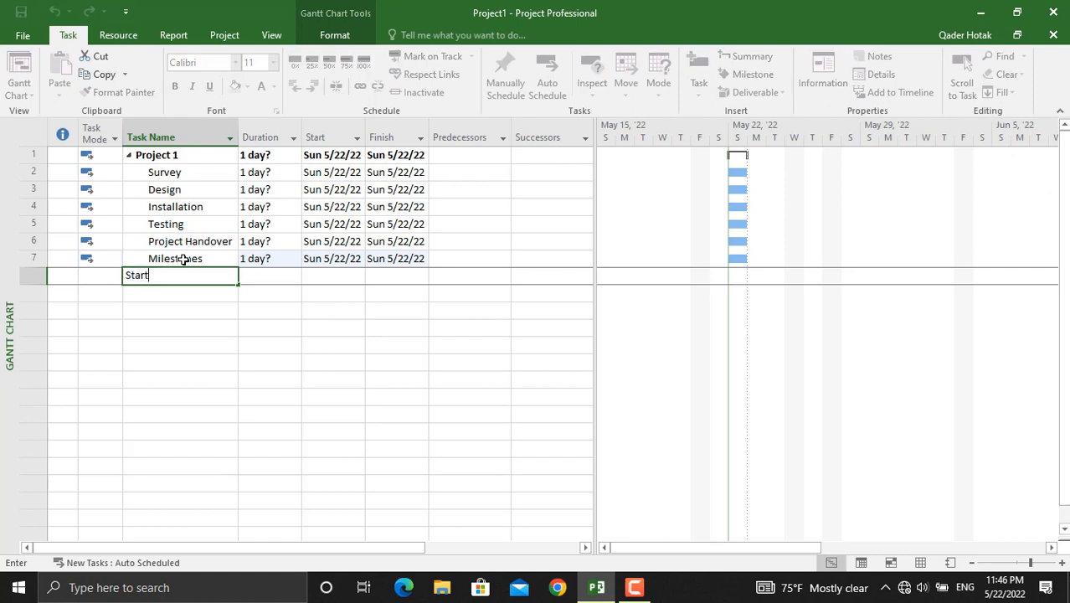
pyautogui.press('Return')
pyautogui.write('End')
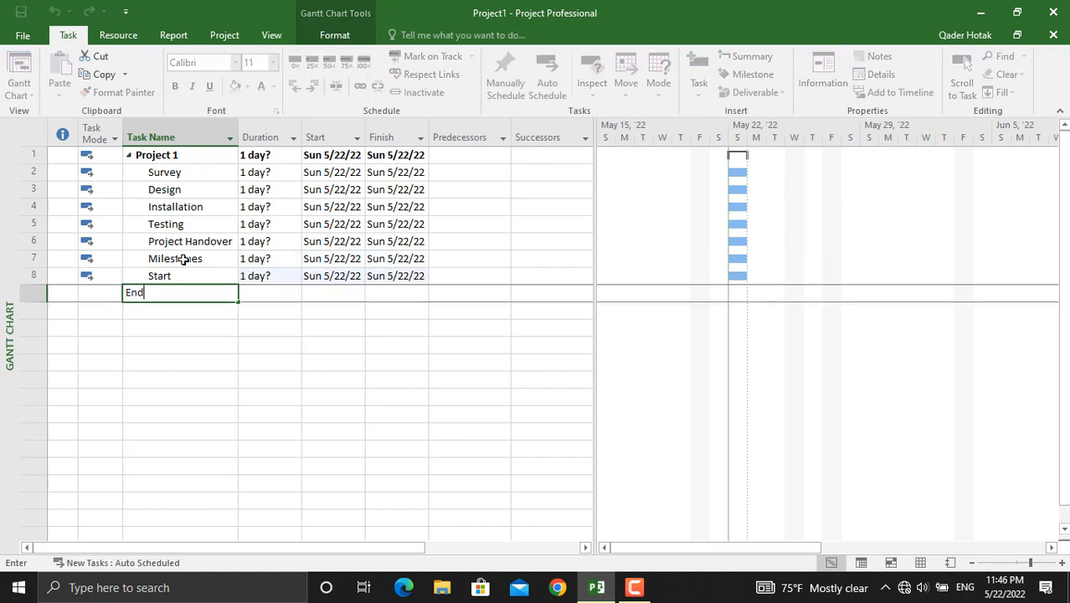
pyautogui.press('Return')
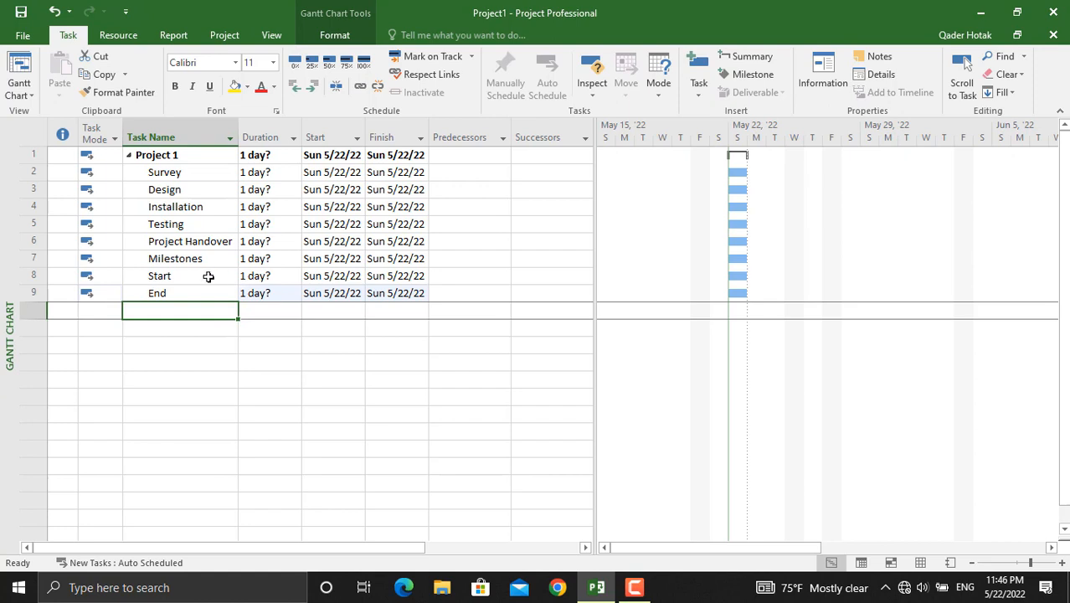
# Indent Start and End as subtasks of Milestones and set both of their durations to 0 days
pyautogui.moveTo(208, 276); pyautogui.dragTo(167, 278)
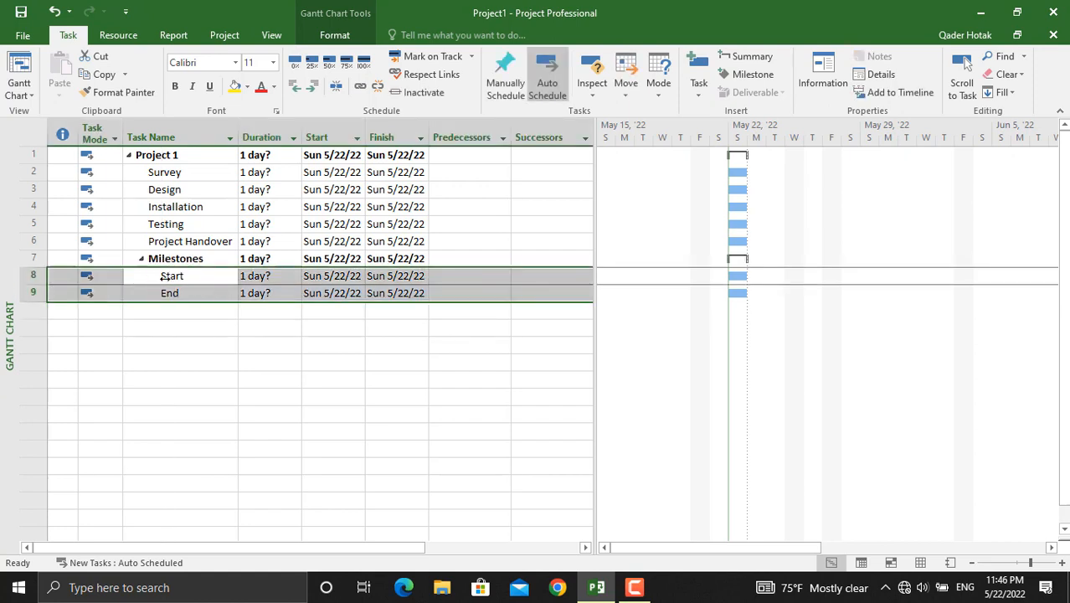
pyautogui.click(183, 311)
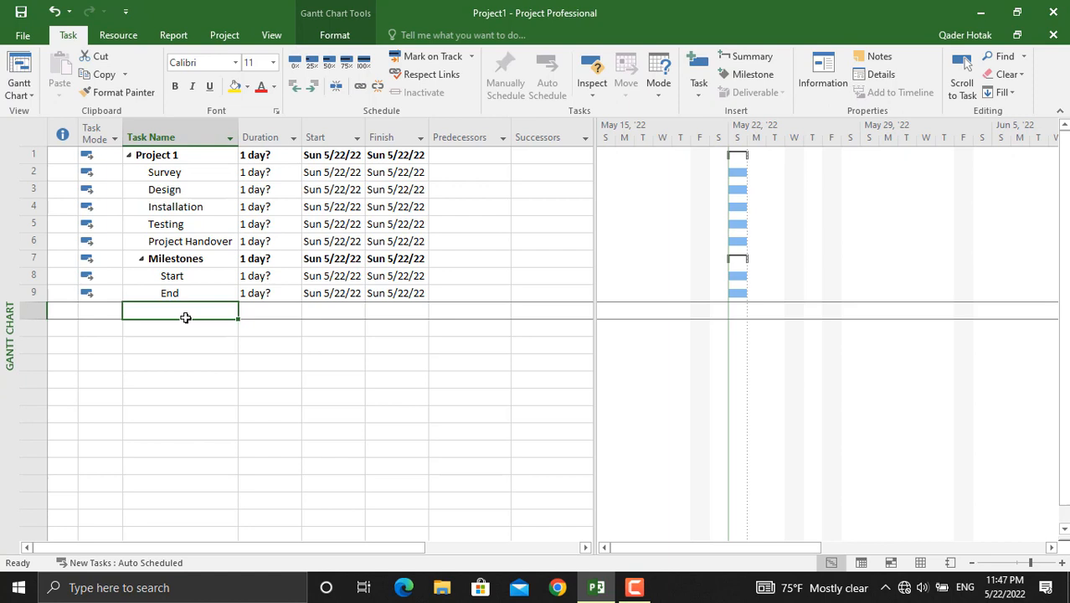
pyautogui.click(243, 276)
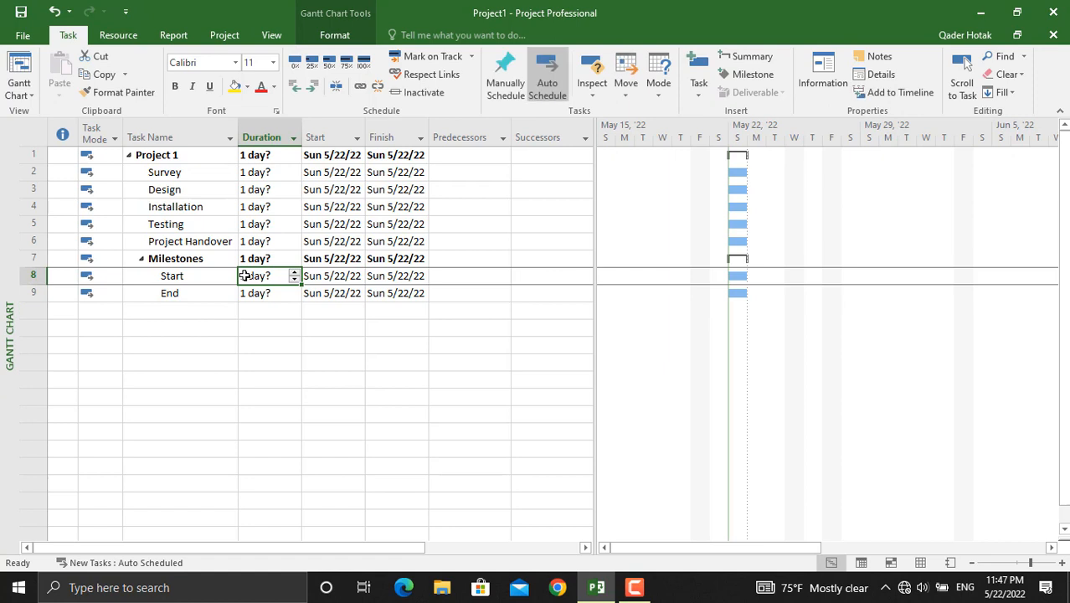
pyautogui.write('0')
pyautogui.press('Return')
pyautogui.write('0')
pyautogui.press('Return')
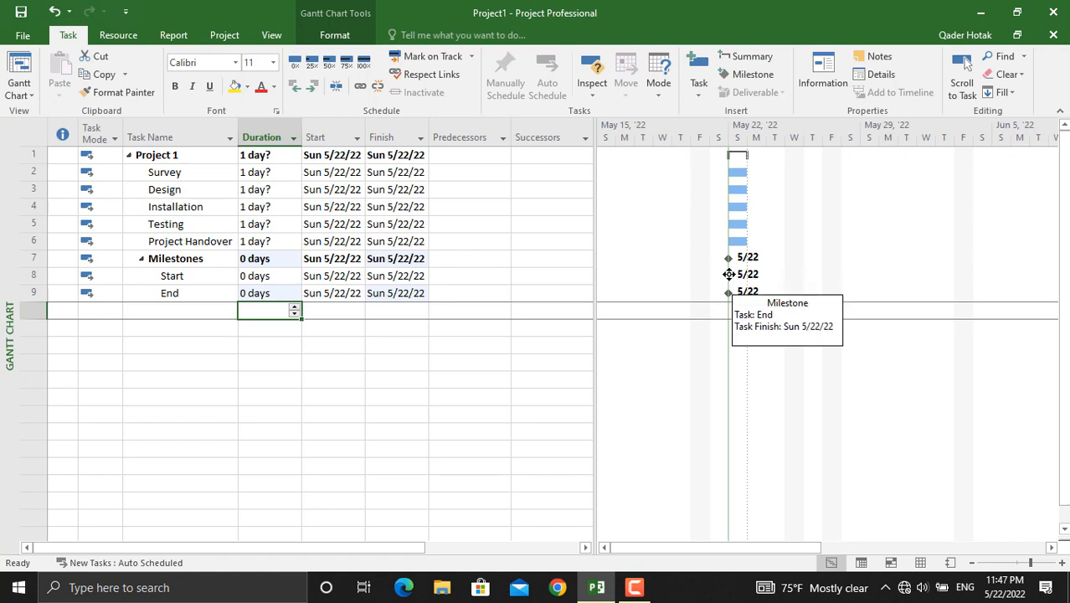
# Link the Start milestone, Survey, Design (predecessor 2), Installation, Testing and Project Handover in sequence
pyautogui.moveTo(728, 275); pyautogui.dragTo(730, 176)
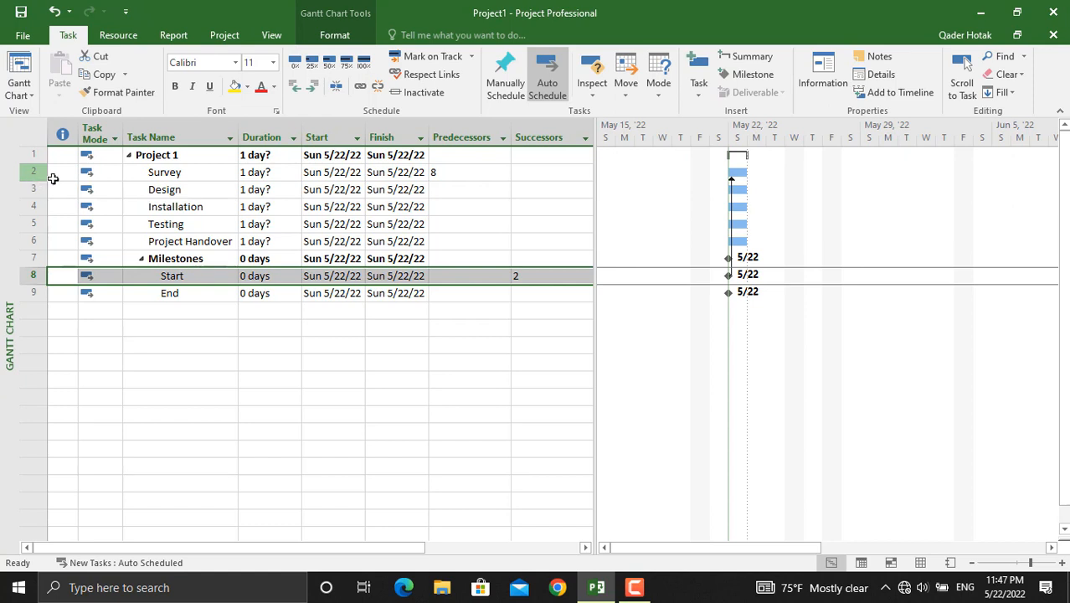
pyautogui.click(443, 193)
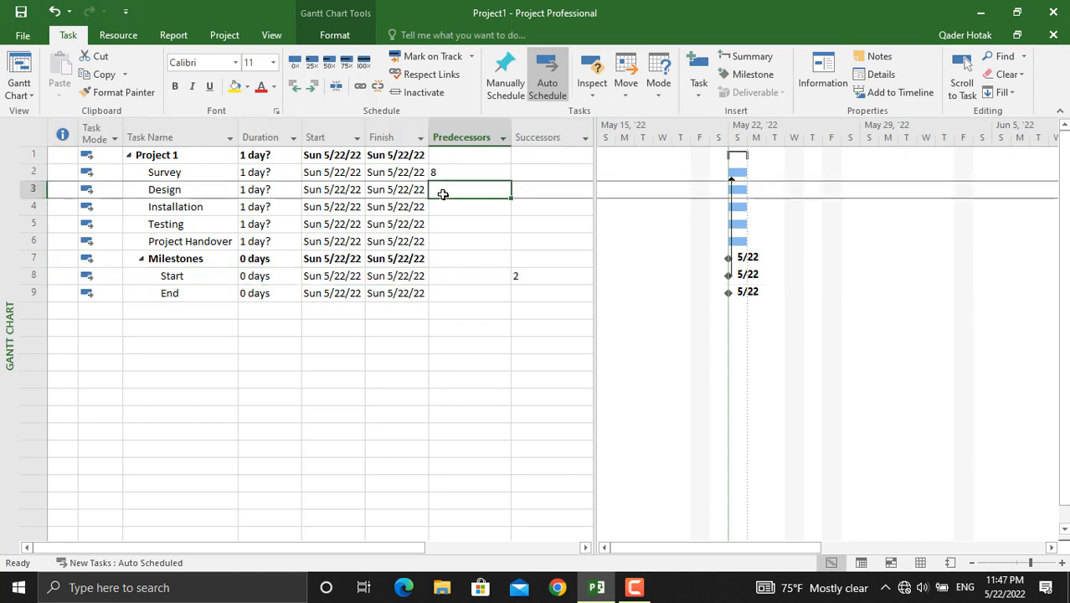
pyautogui.write('2')
pyautogui.press('Return')
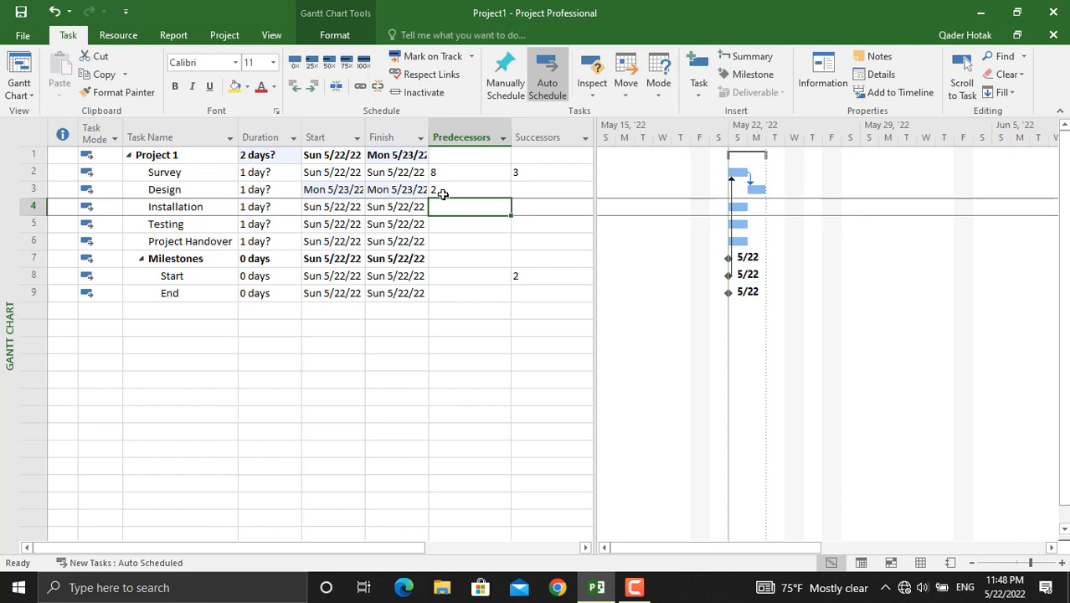
pyautogui.moveTo(191, 242); pyautogui.dragTo(188, 193)
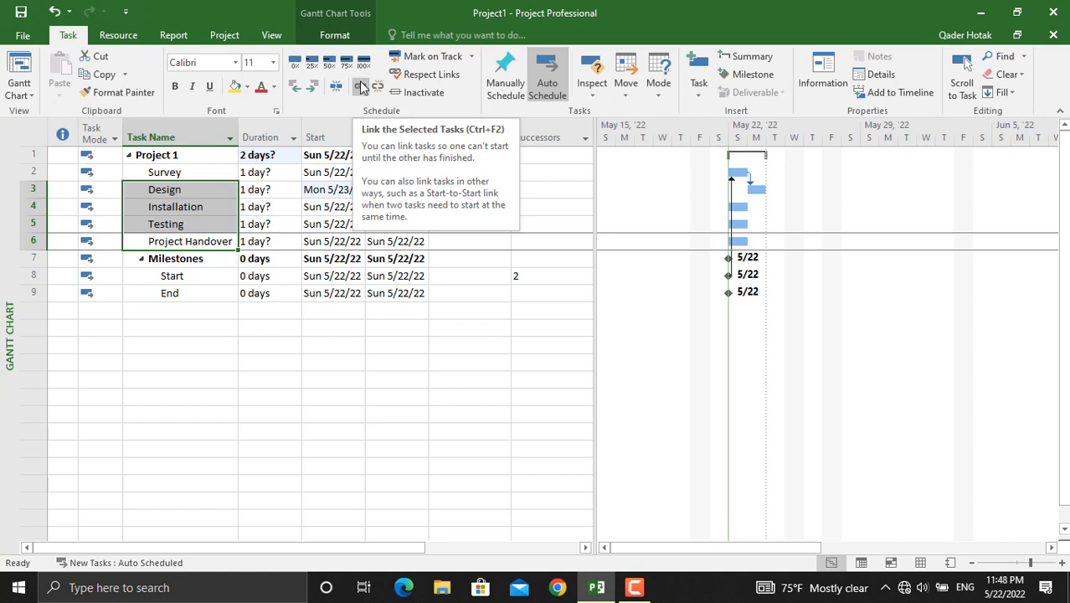
pyautogui.click(362, 88)
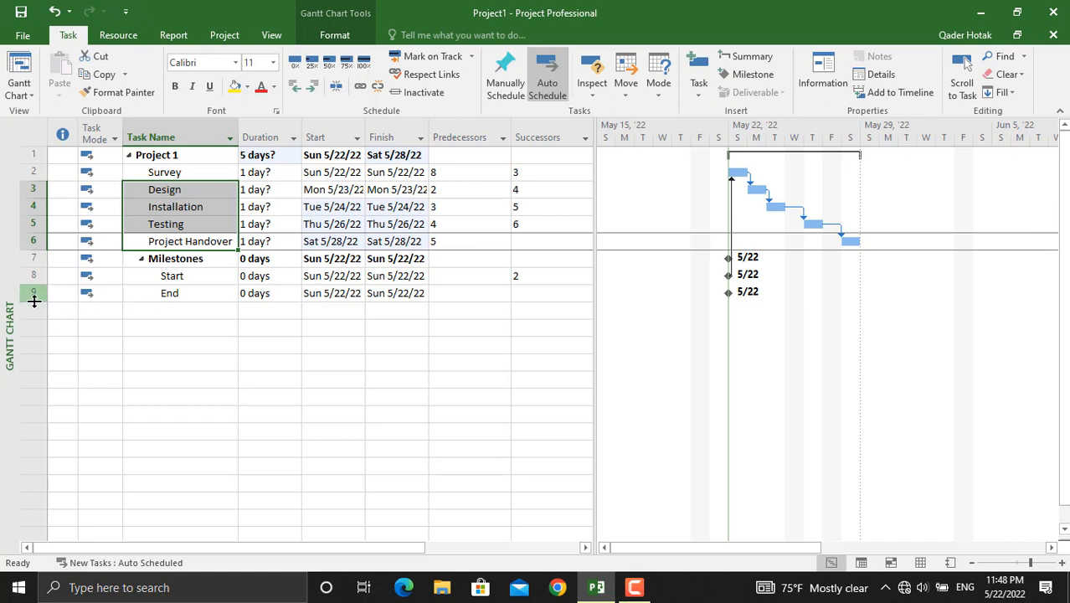
# Try entering 9 as the successor of Project Handover, and undo the entry
pyautogui.click(530, 244)
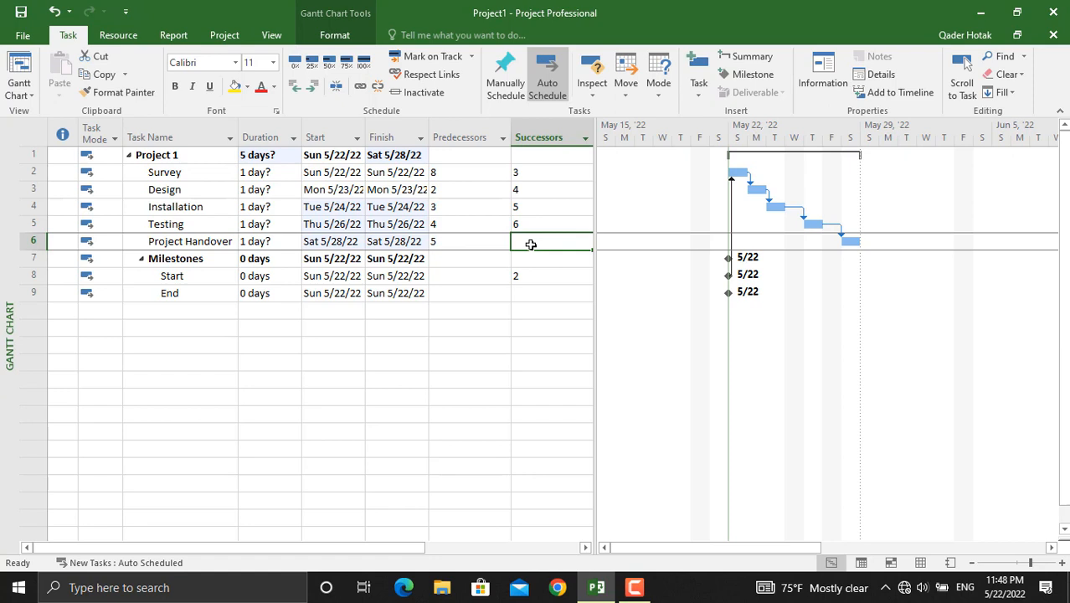
pyautogui.write('9')
pyautogui.press('Return')
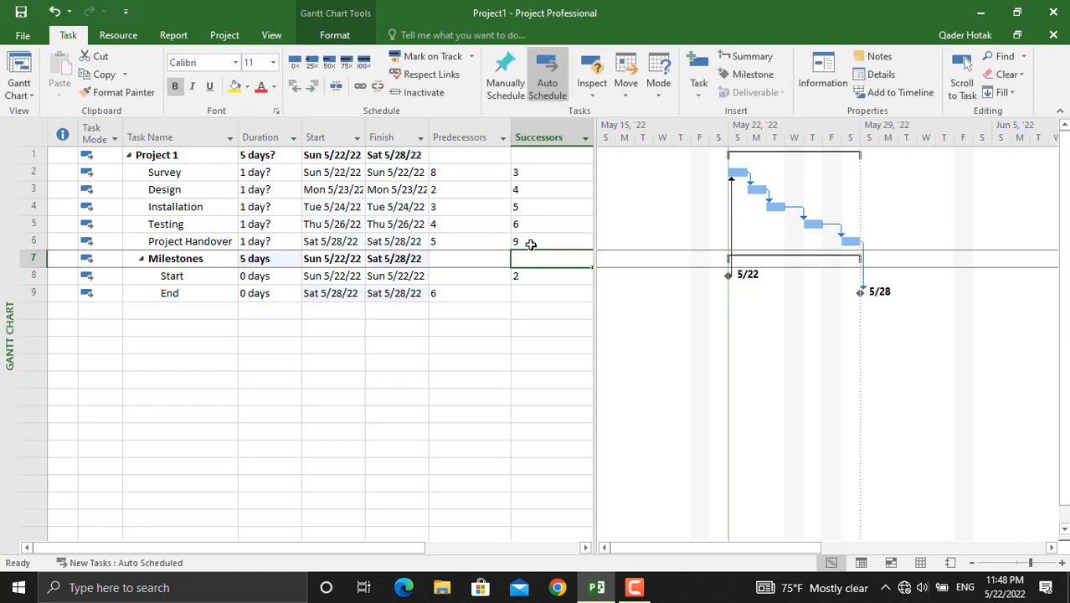
pyautogui.hotkey('ctrl', 'z')
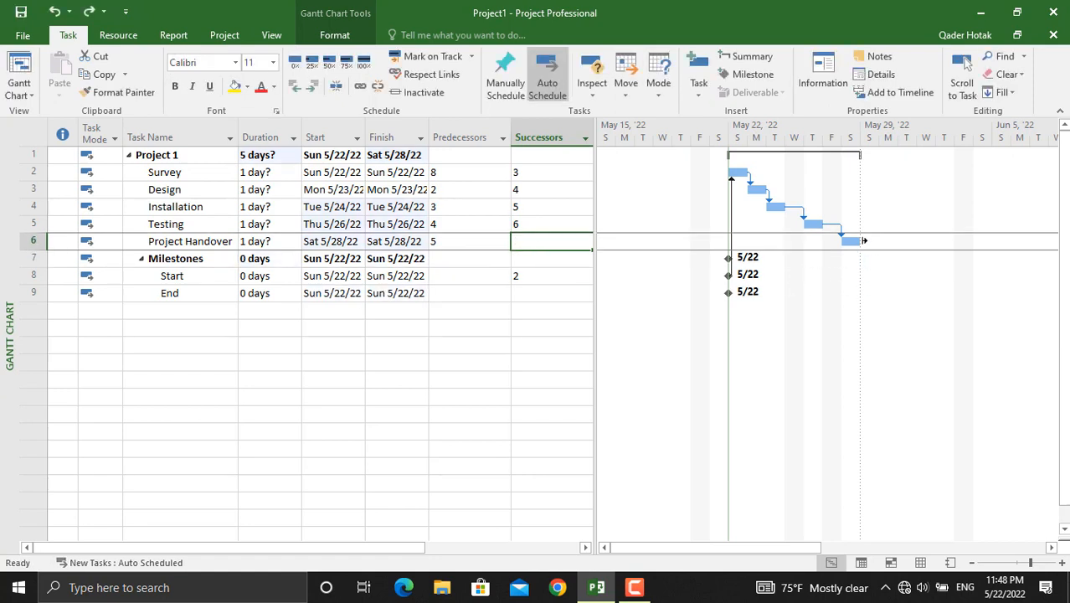
# Link the Project Handover bar to the End milestone in the Gantt chart
pyautogui.moveTo(851, 242); pyautogui.dragTo(728, 293)
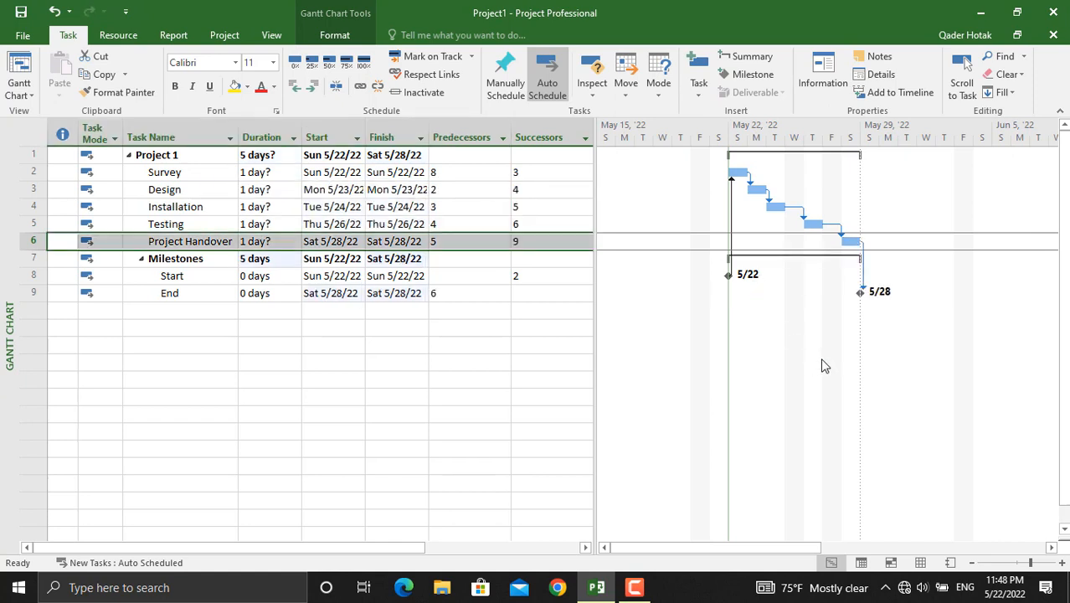
# Set the durations of Survey to 2 days, Design to 7, Installation to 15, Testing to 2 and Project Handover to 1
pyautogui.click(250, 174)
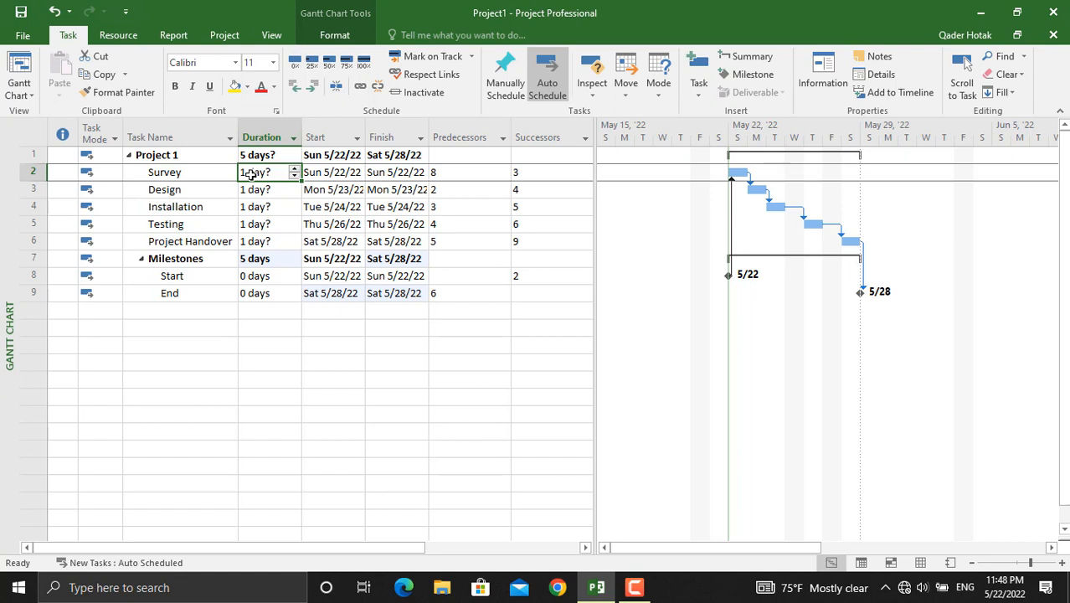
pyautogui.write('2')
pyautogui.press('Return')
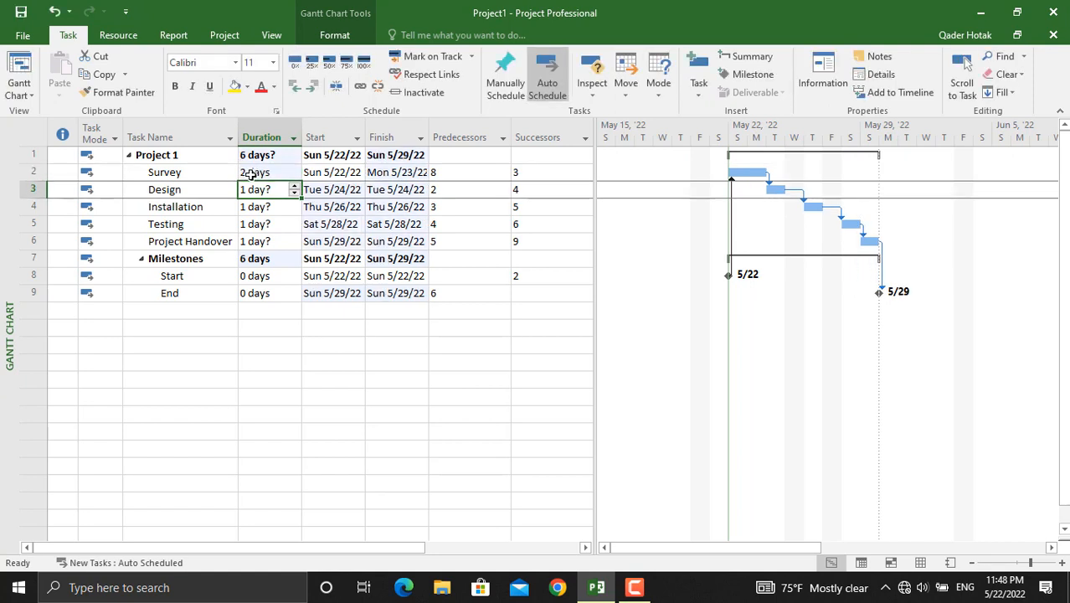
pyautogui.write('7')
pyautogui.press('Return')
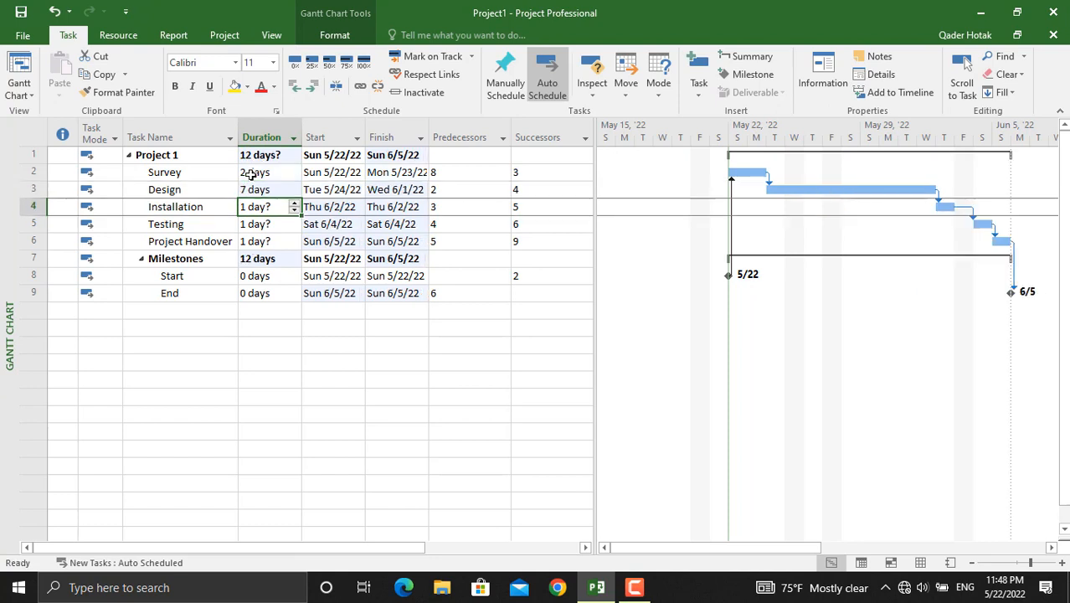
pyautogui.write('15')
pyautogui.press('Return')
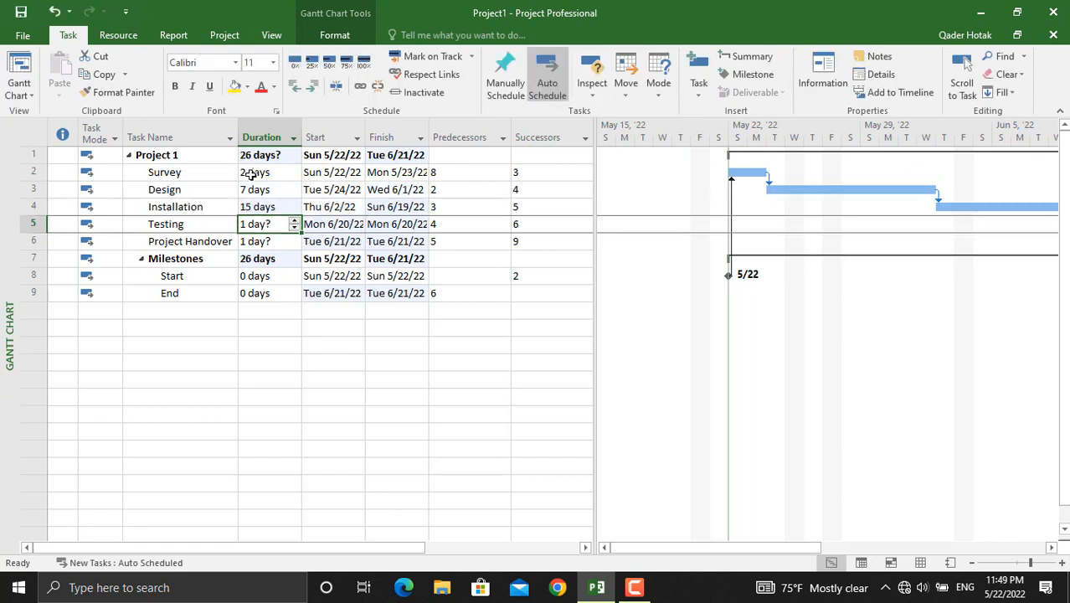
pyautogui.write('2')
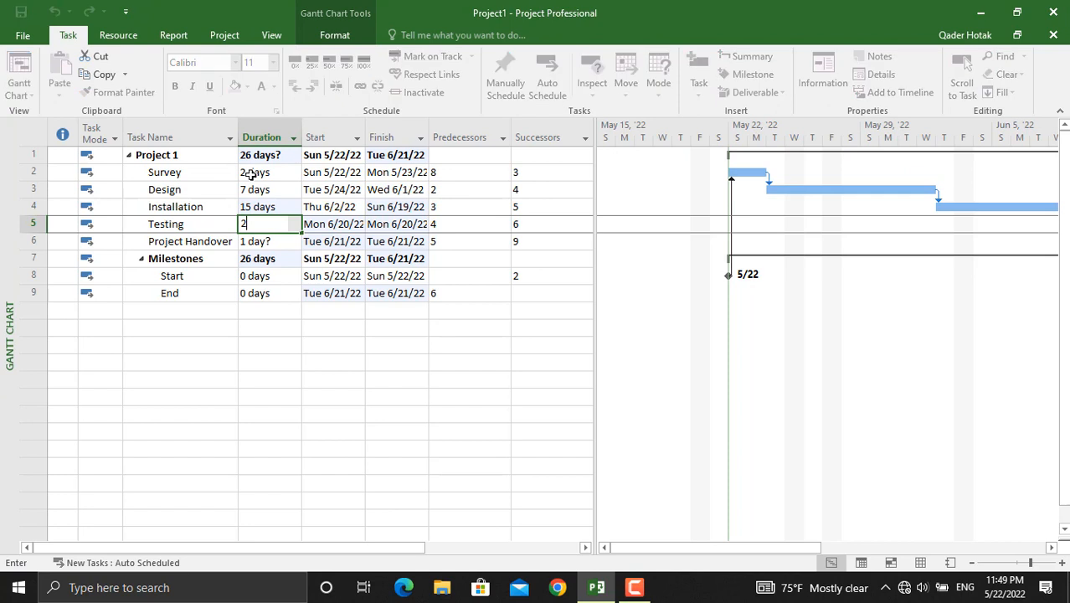
pyautogui.press('Return')
pyautogui.write('1')
pyautogui.press('Return')
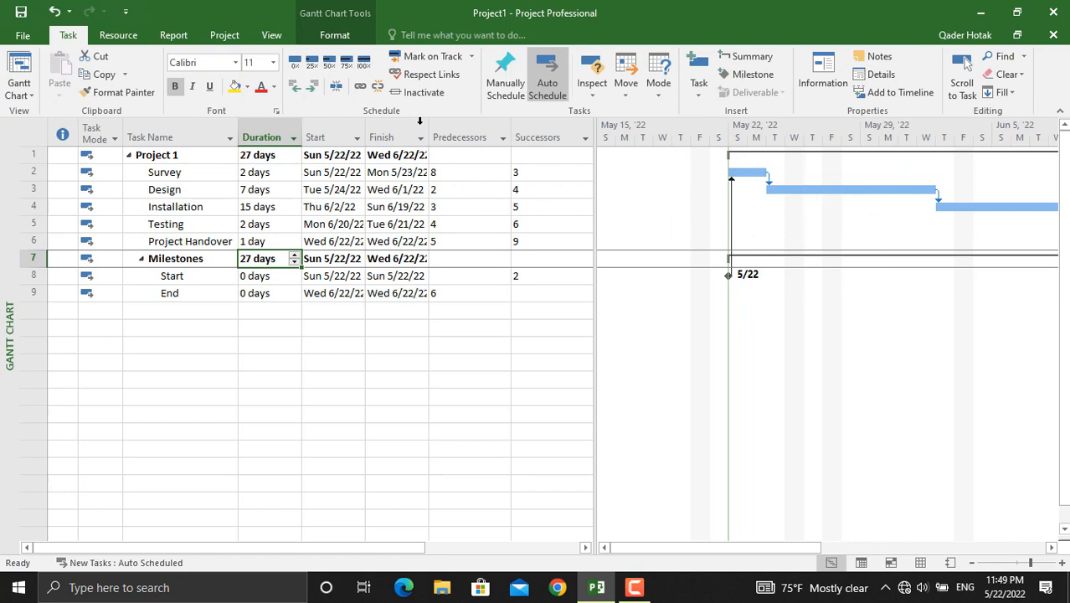
# Zoom the Gantt chart timescale to fit the entire project
pyautogui.click(270, 37)
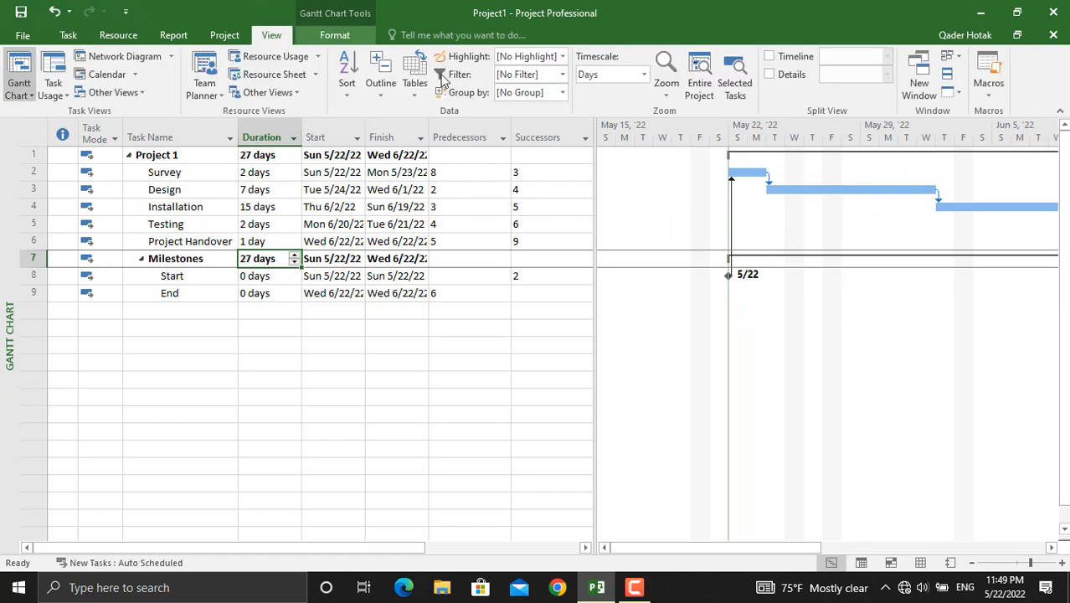
pyautogui.click(706, 78)
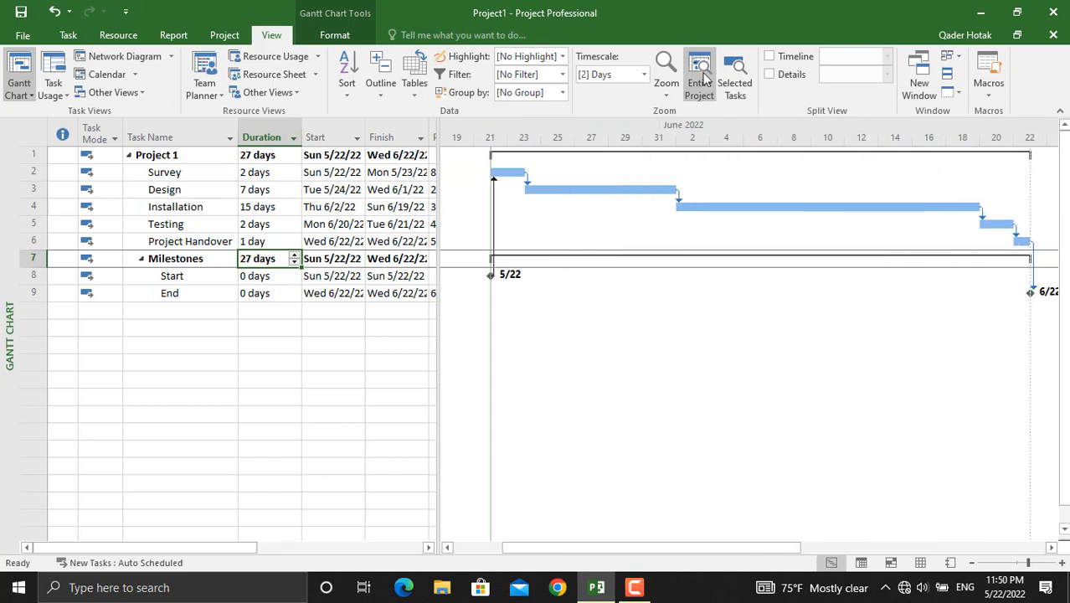